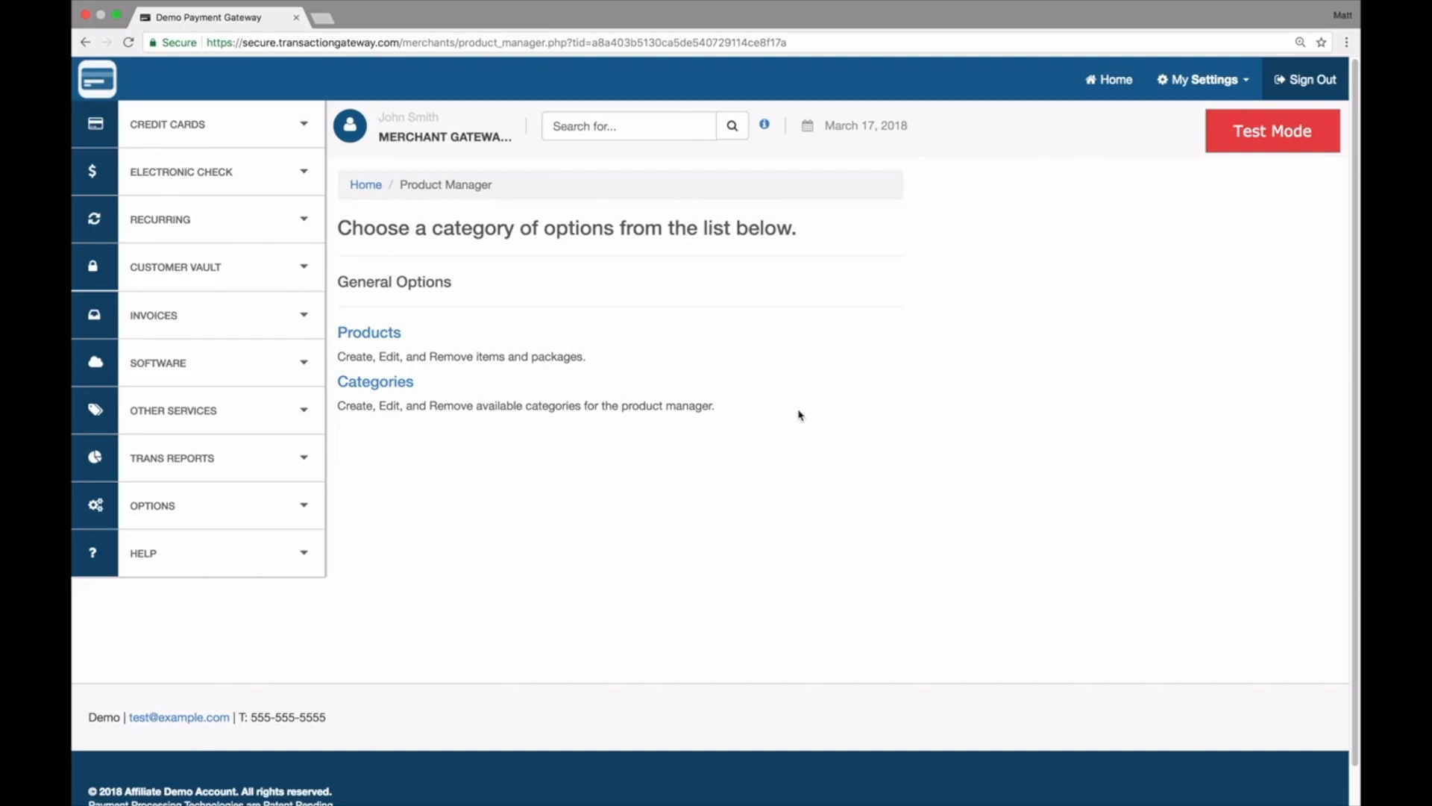
Open the product list and review the Starter Kit package's configuration before returning to the products.
click(375, 337)
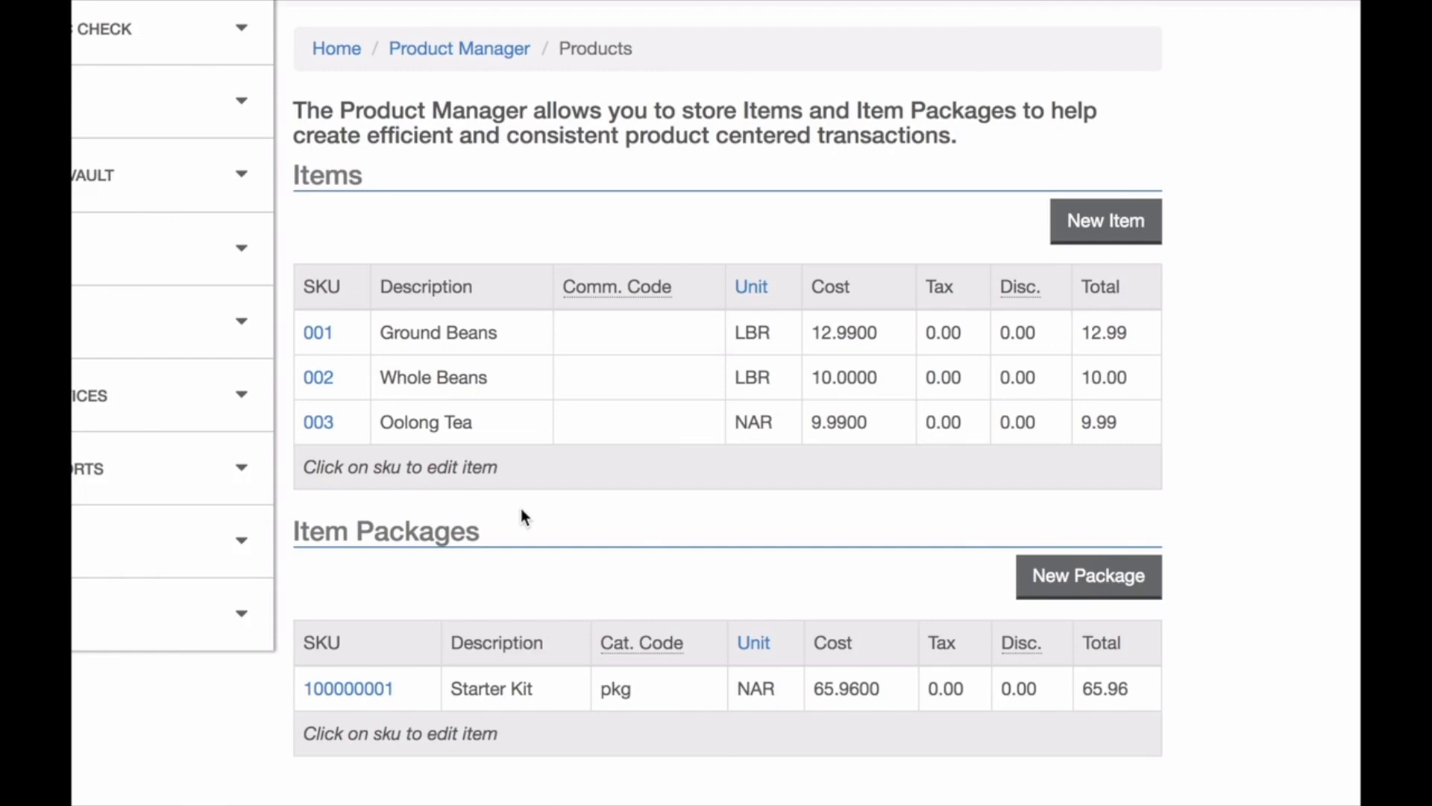
click(360, 690)
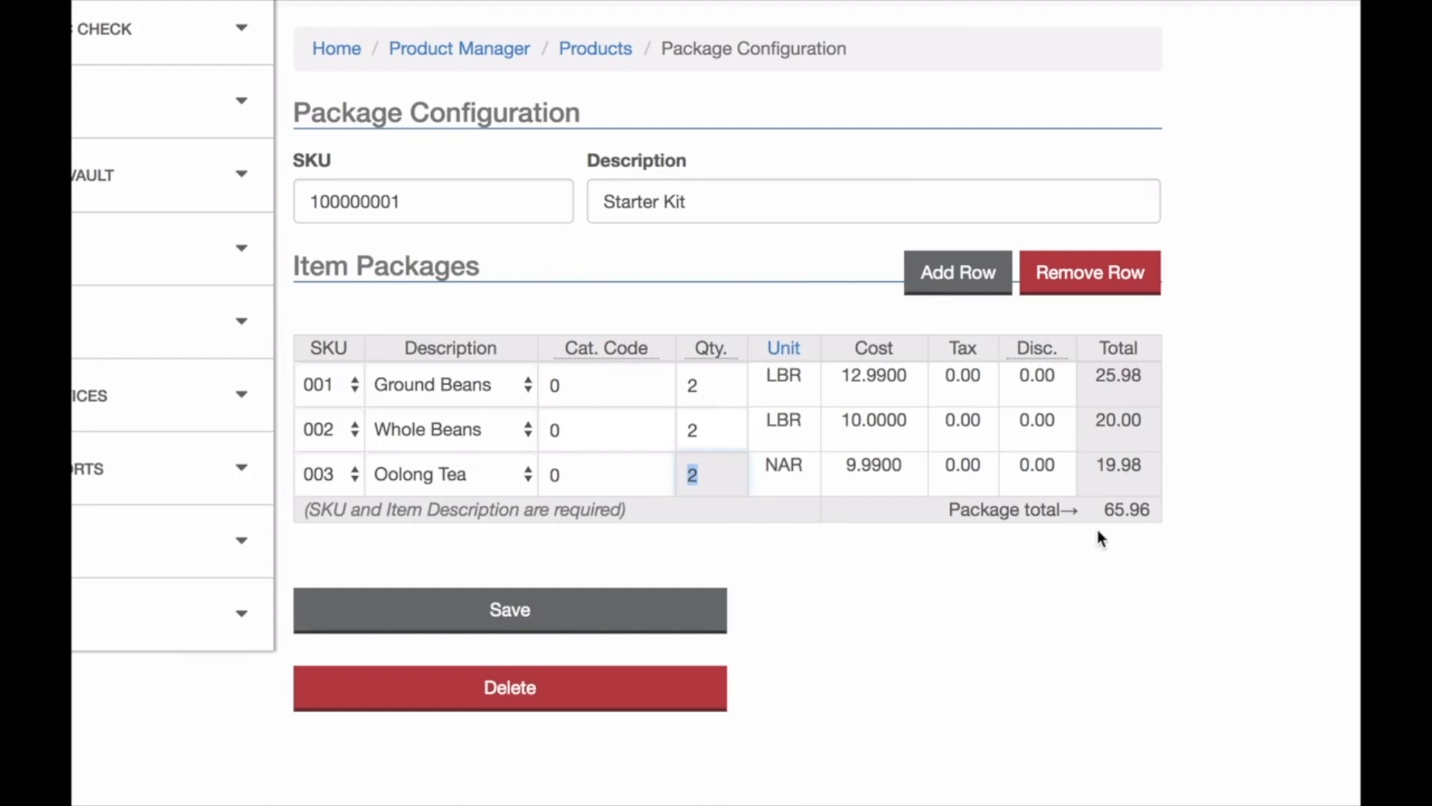
click(602, 606)
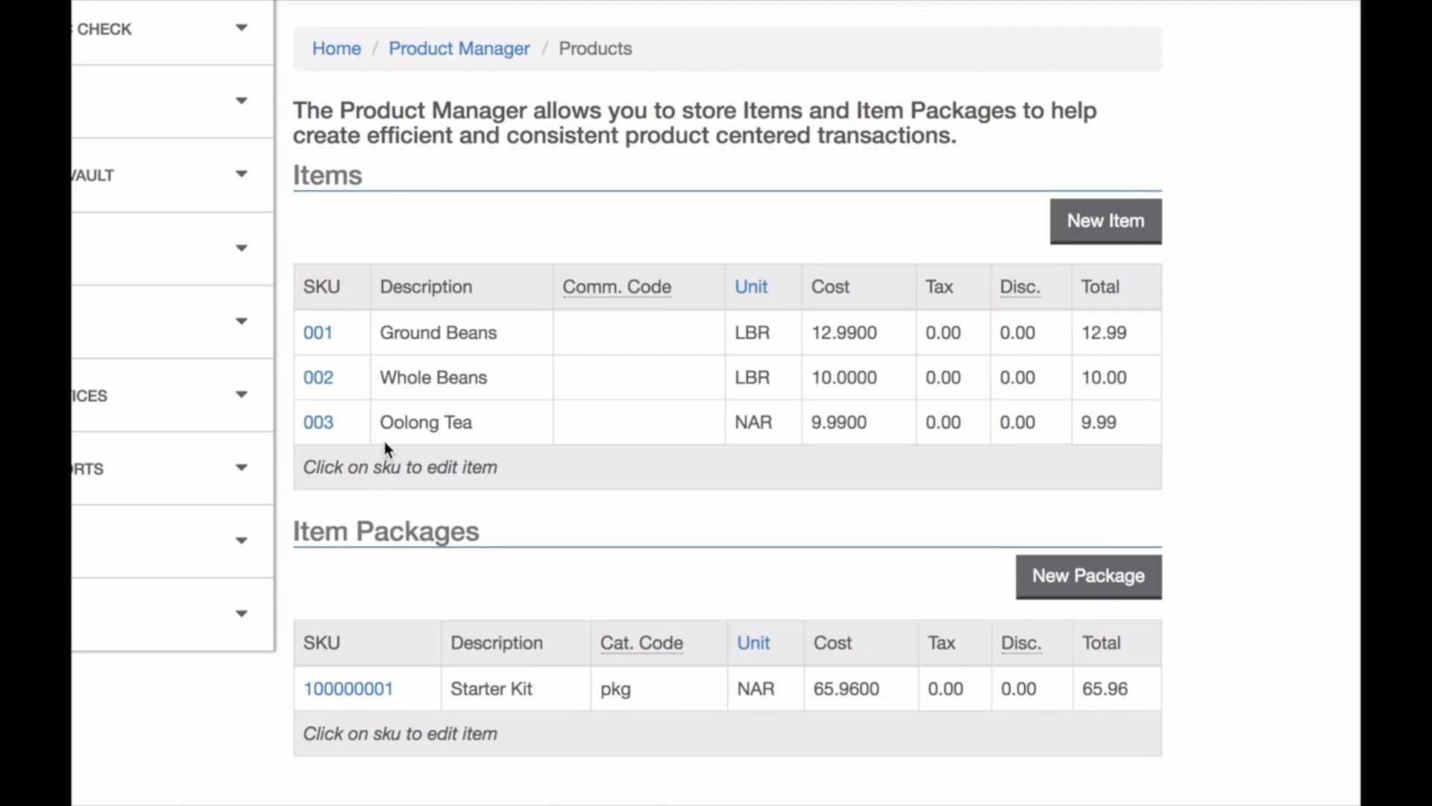
Create a new item with SKU 004, description Green Tea, cost 19.99 and category Tea.
click(318, 332)
click(1098, 233)
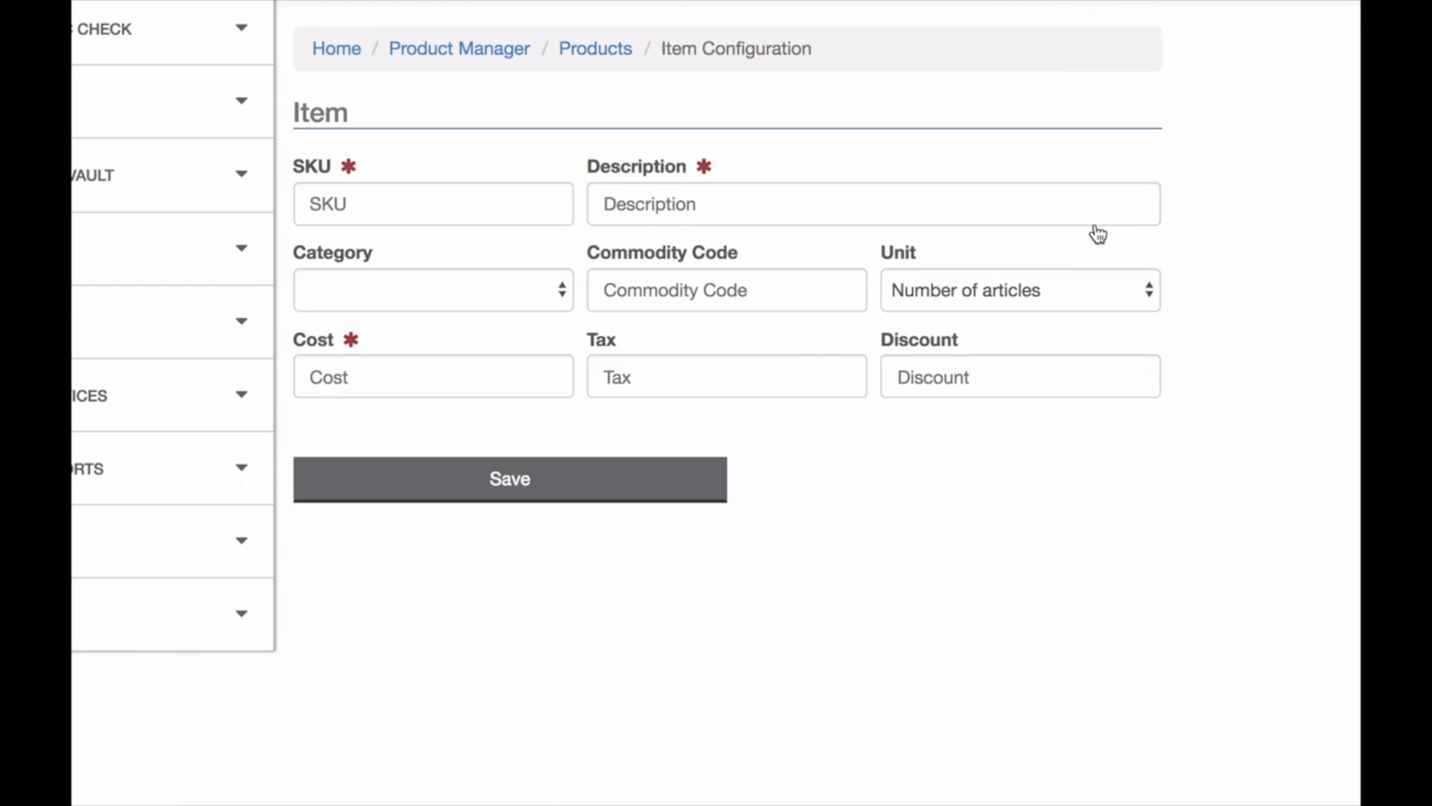
click(473, 295)
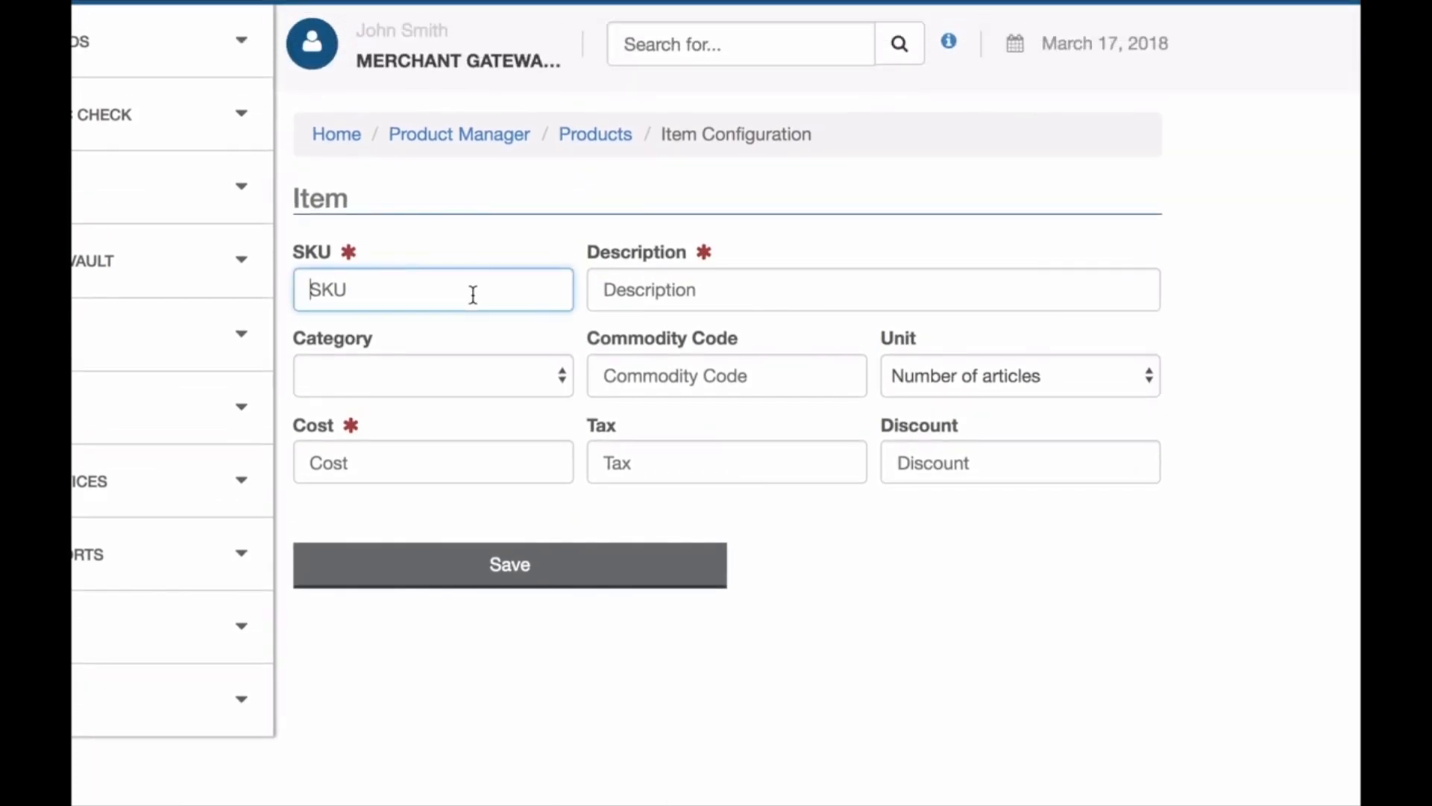
text(004)
key(Tab)
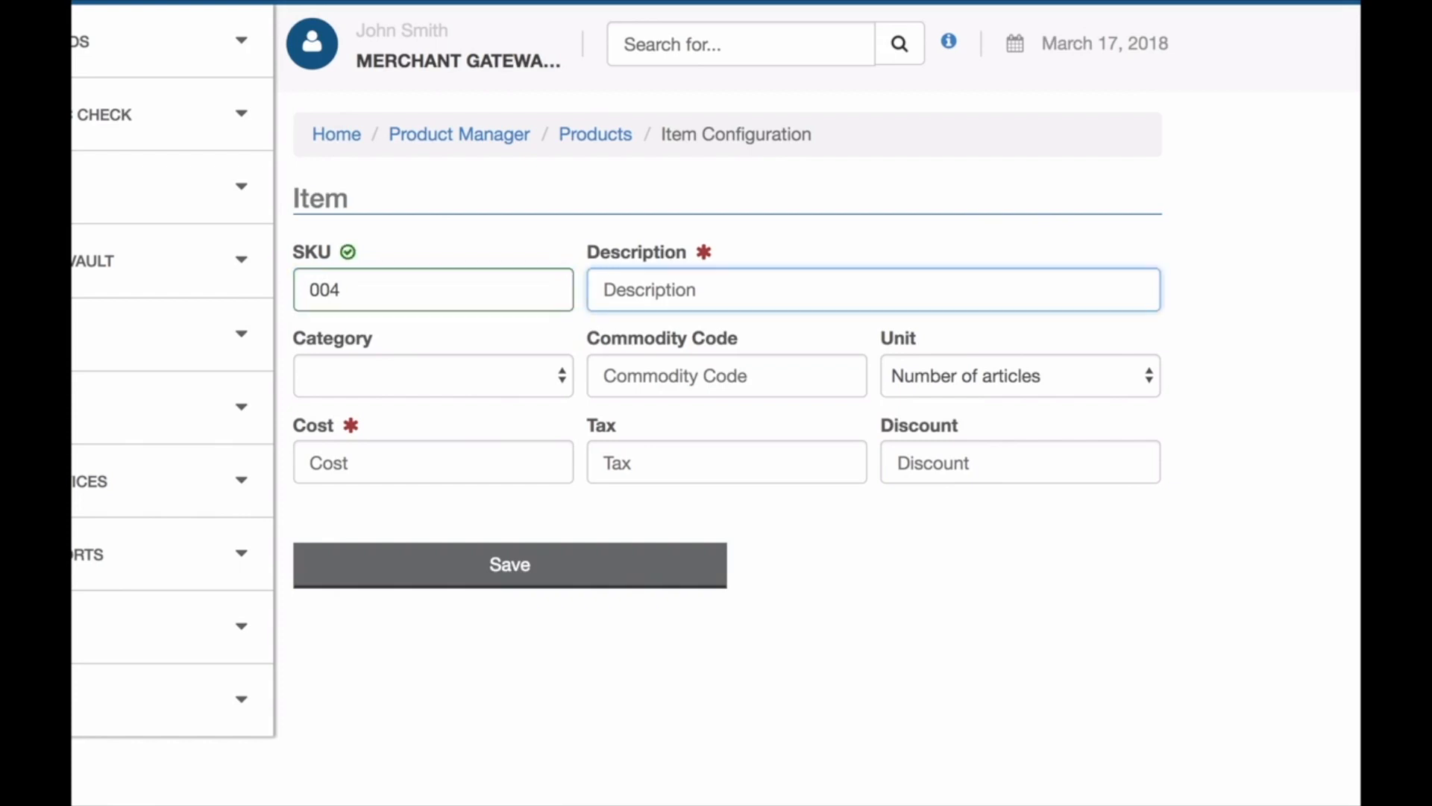
text(Green Tea)
click(384, 462)
text(19.99)
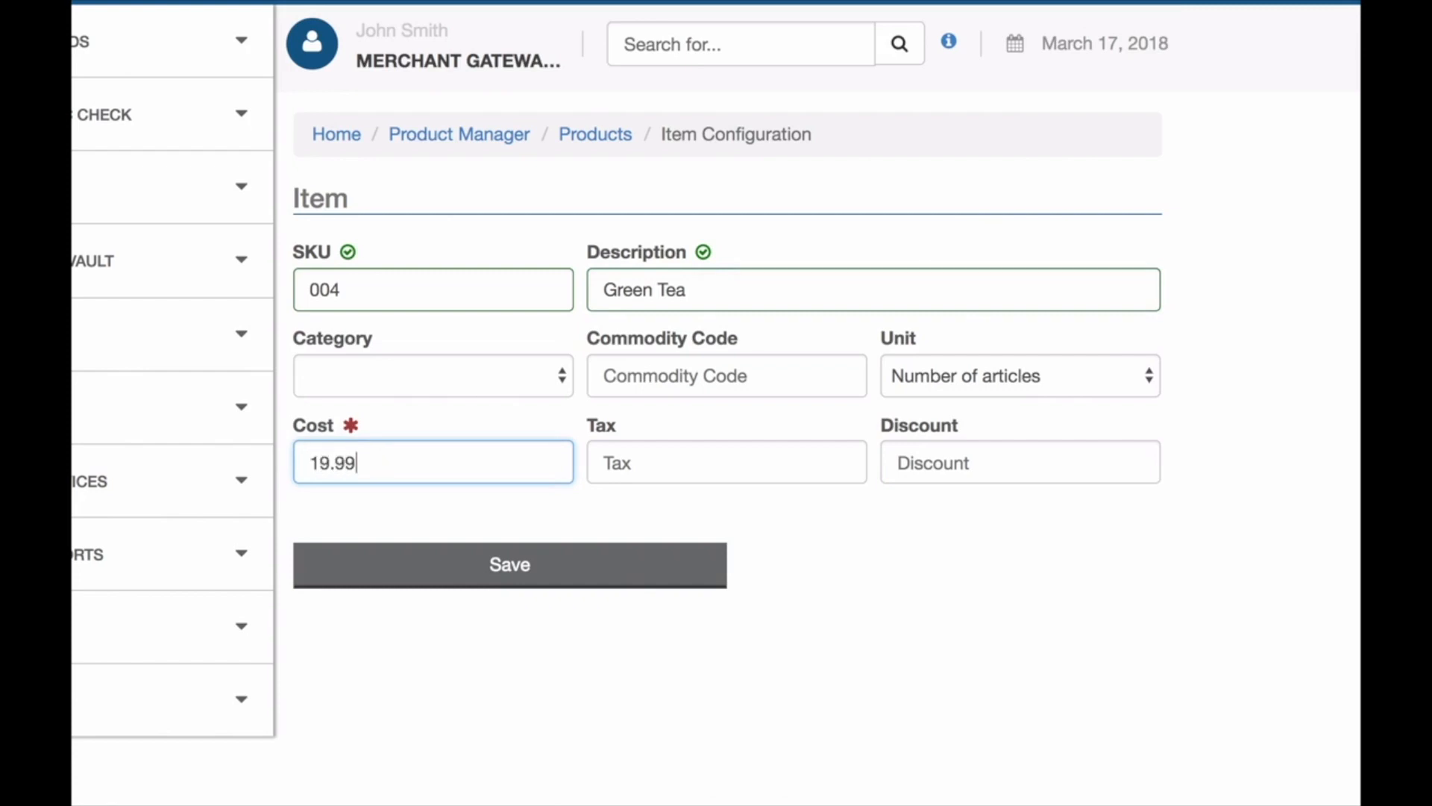
click(516, 381)
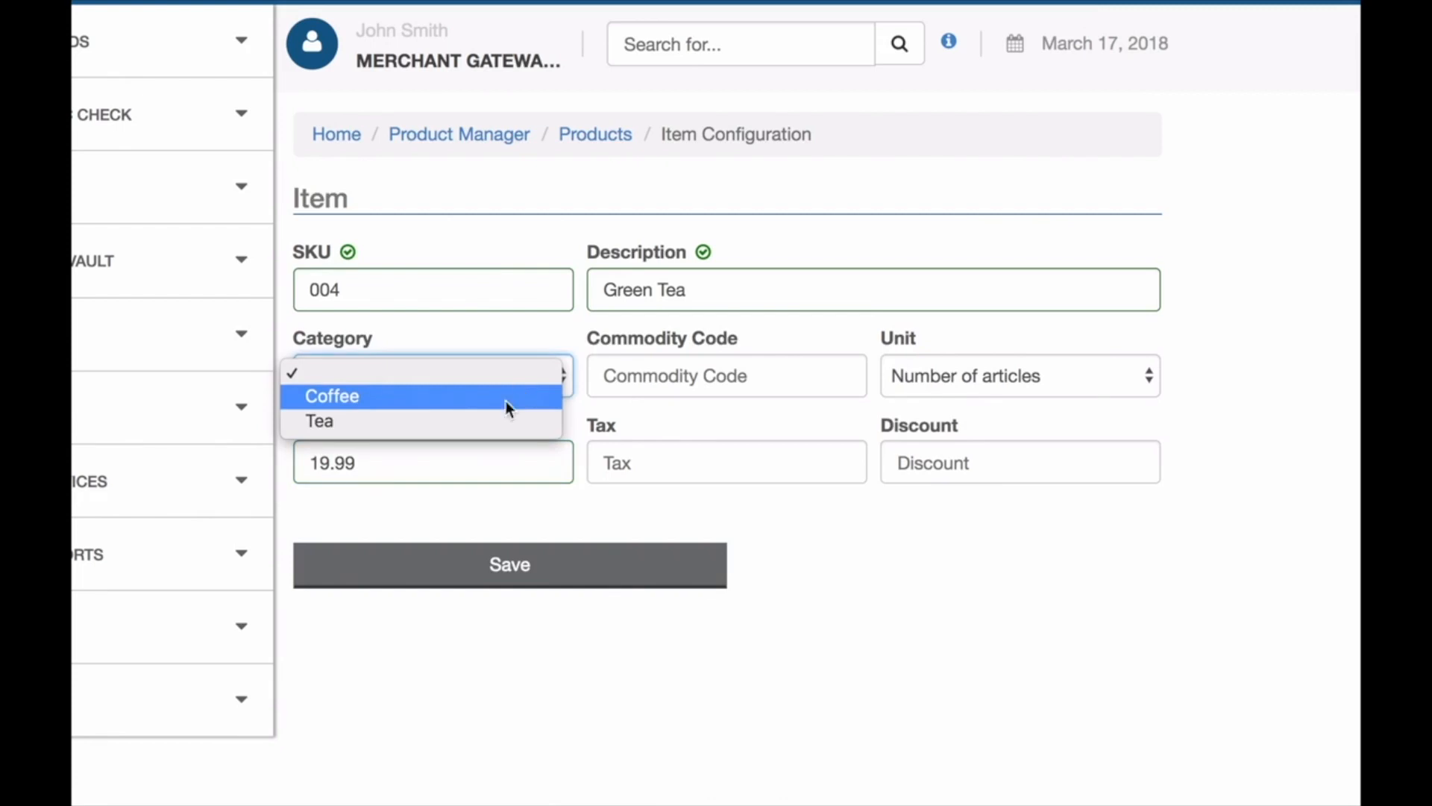
click(500, 422)
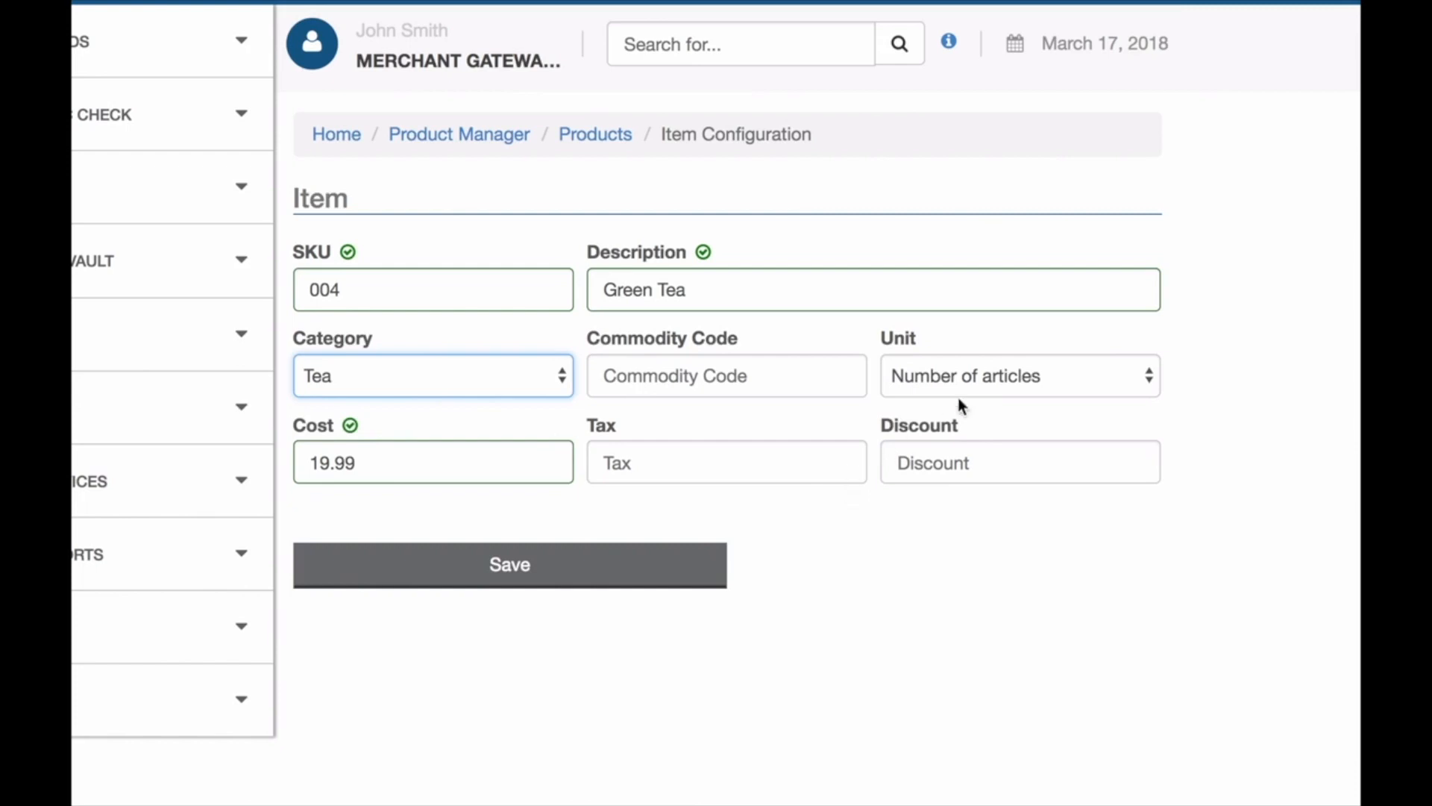
Browse the available unit options for the item and save the new Green Tea item.
click(977, 383)
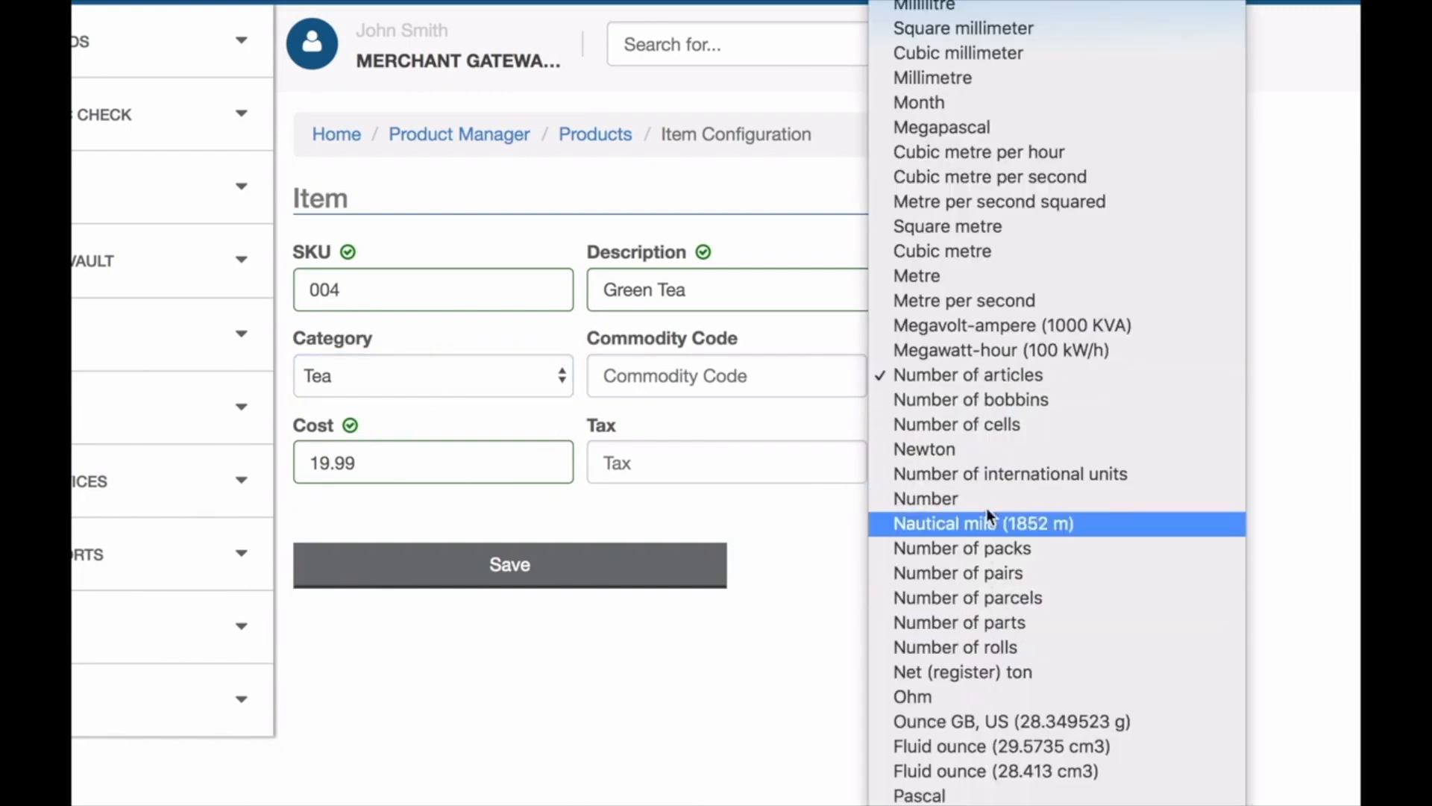
scroll(988, 499, down, 7)
scroll(987, 498, up, 20)
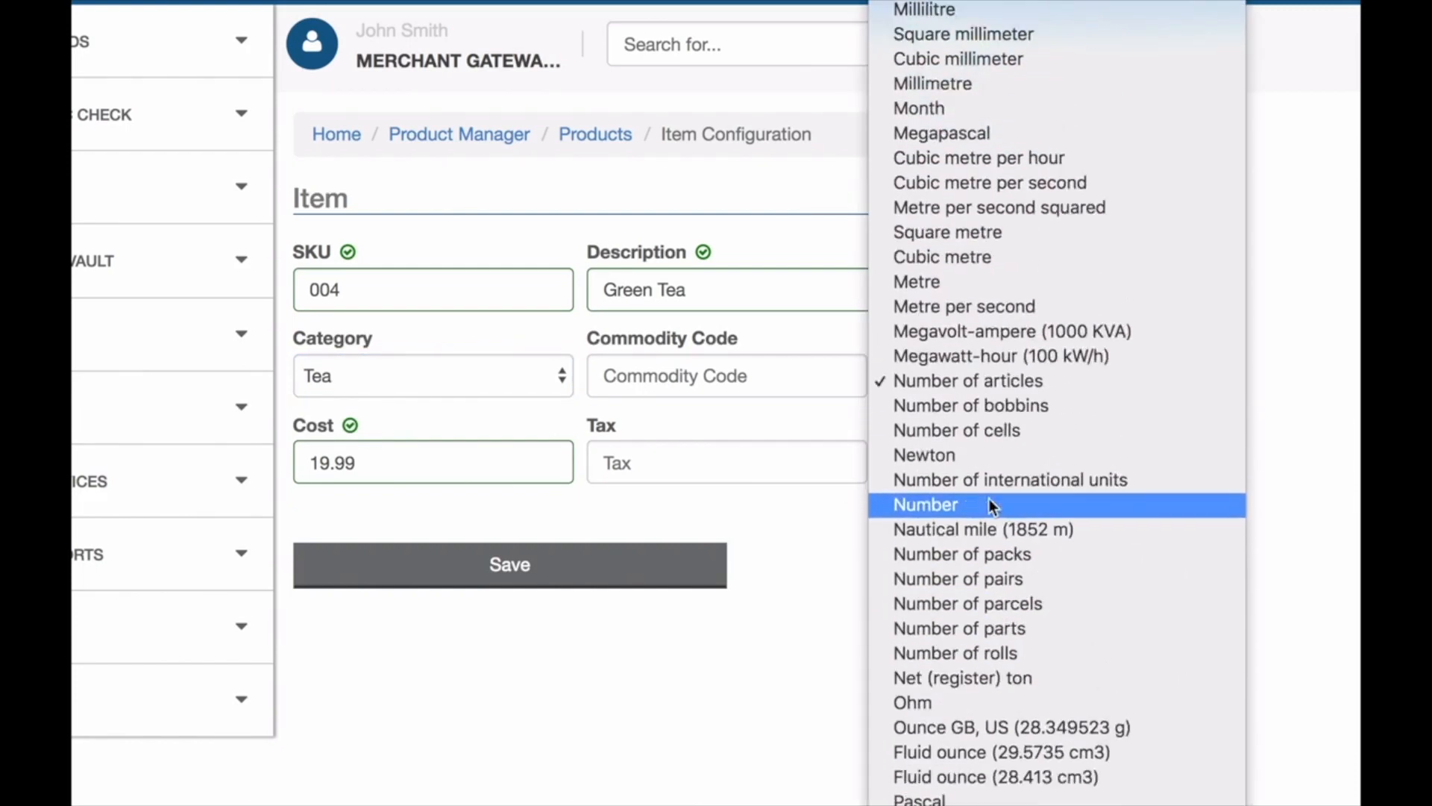
scroll(988, 498, up, 20)
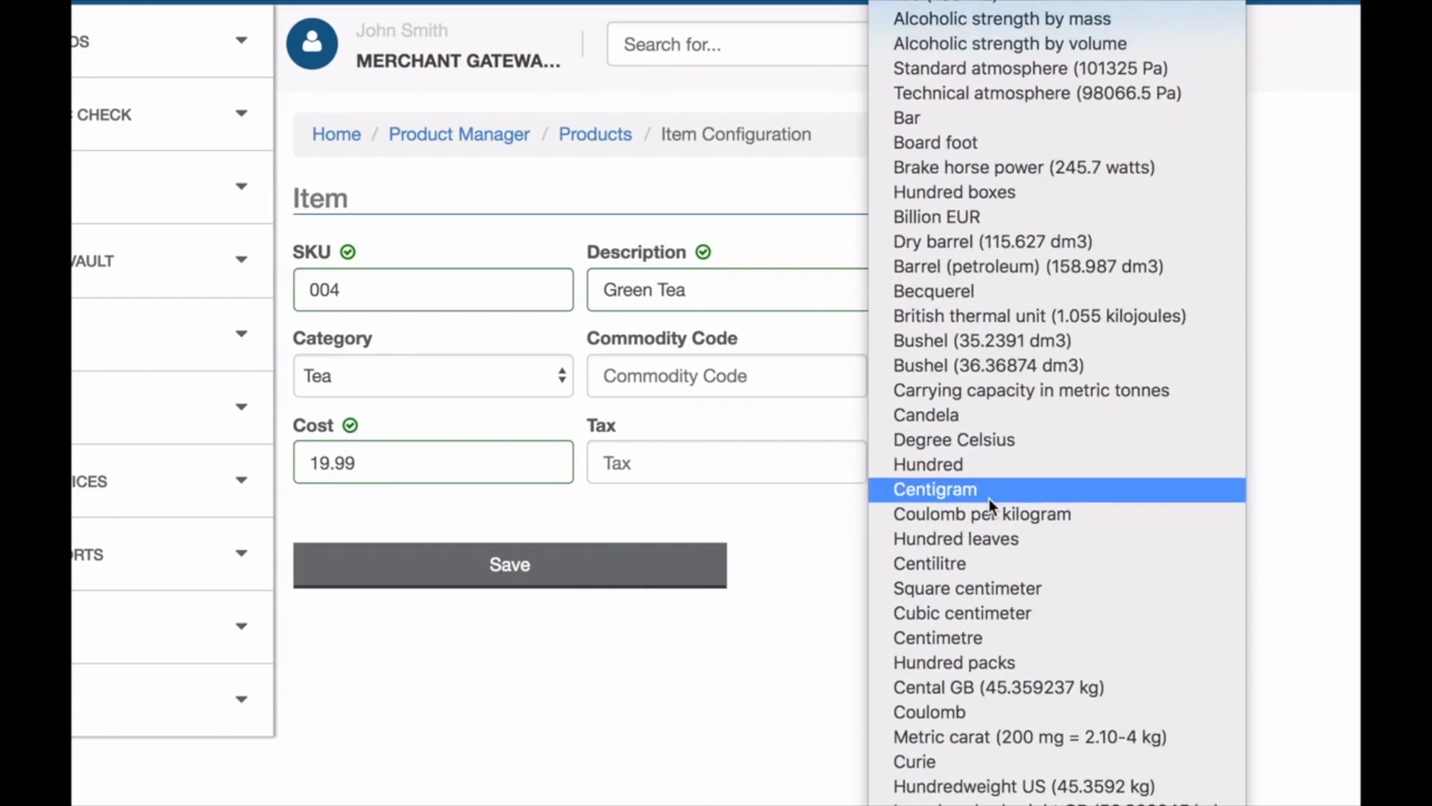
scroll(988, 498, down, 18)
scroll(987, 498, down, 13)
scroll(960, 628, down, 5)
click(813, 597)
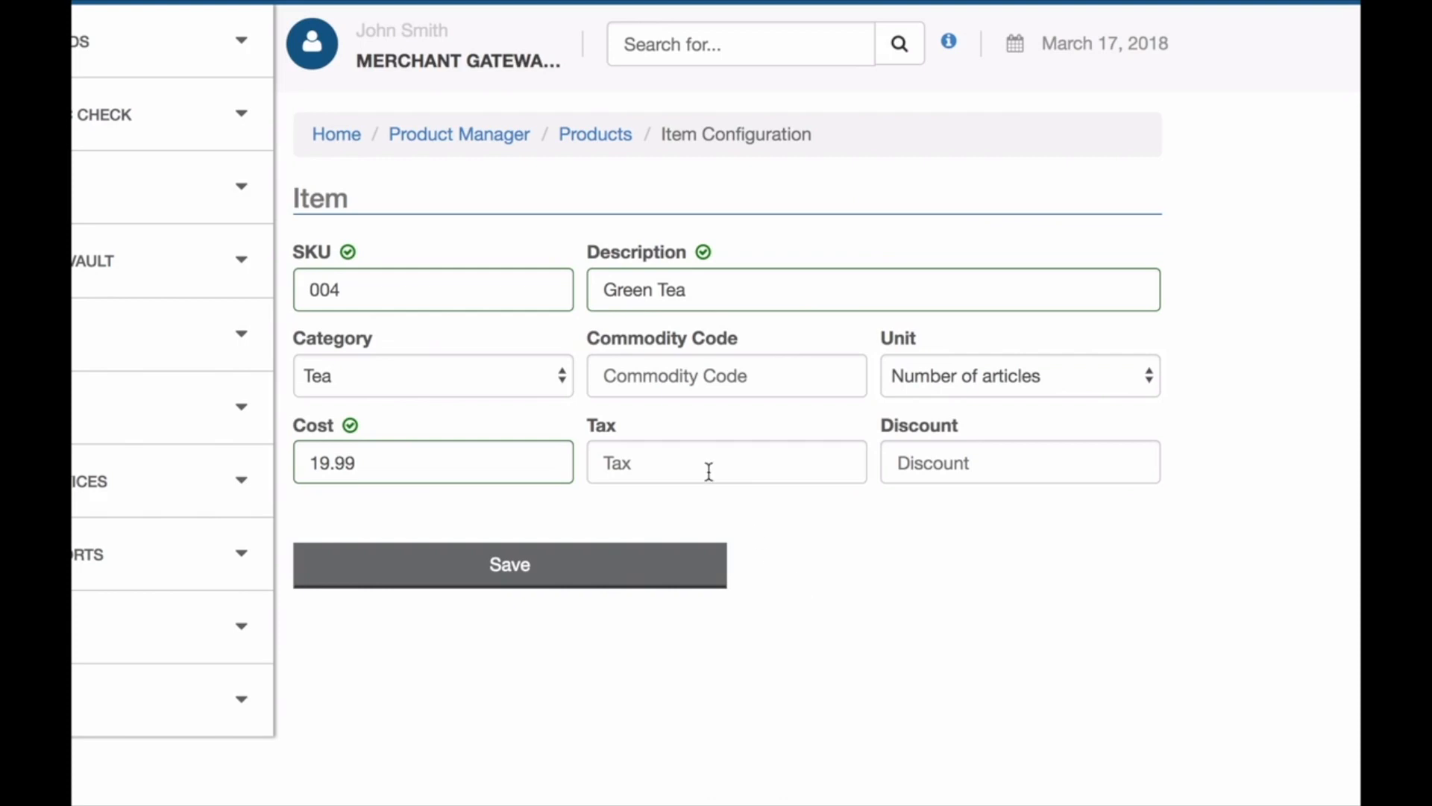
click(606, 564)
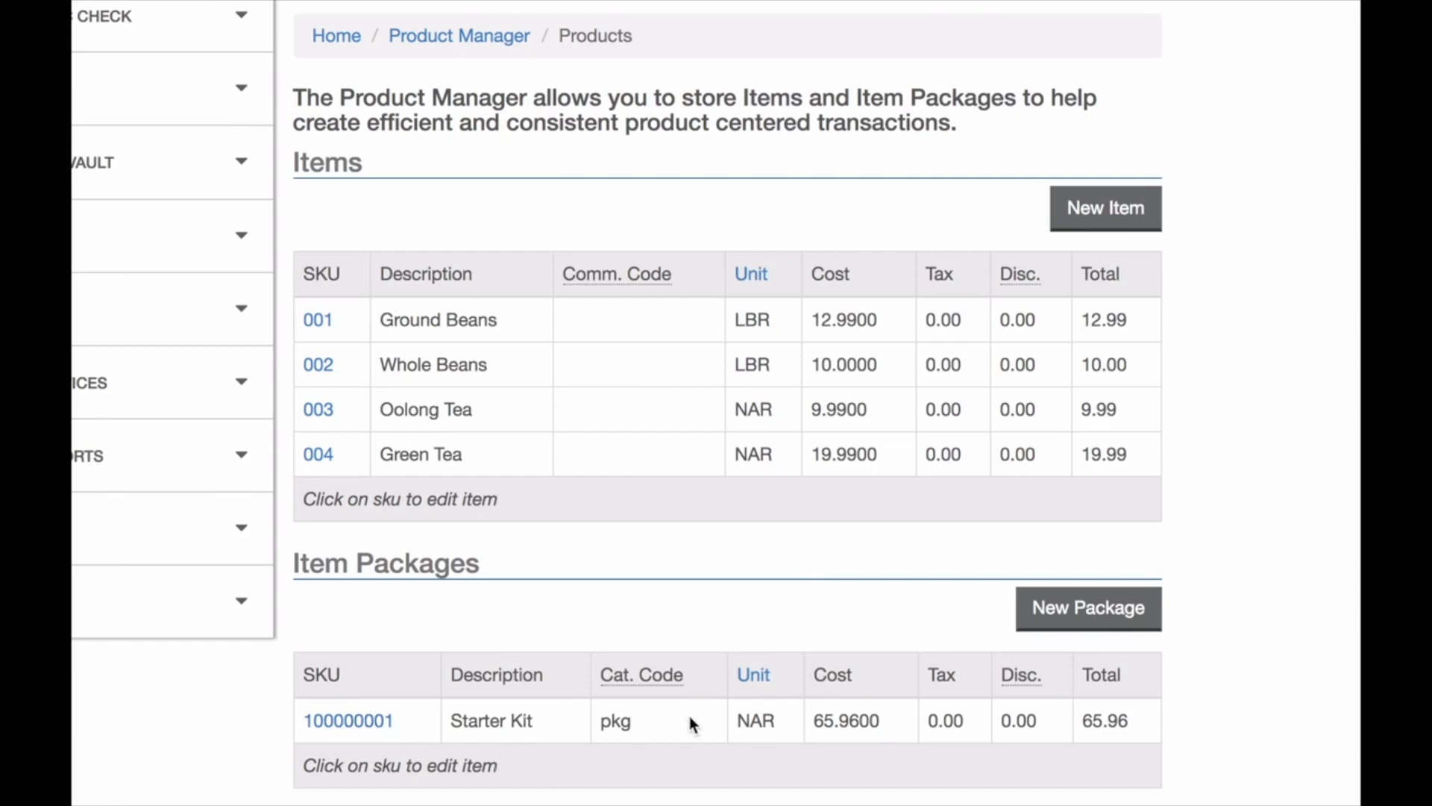
click(1090, 606)
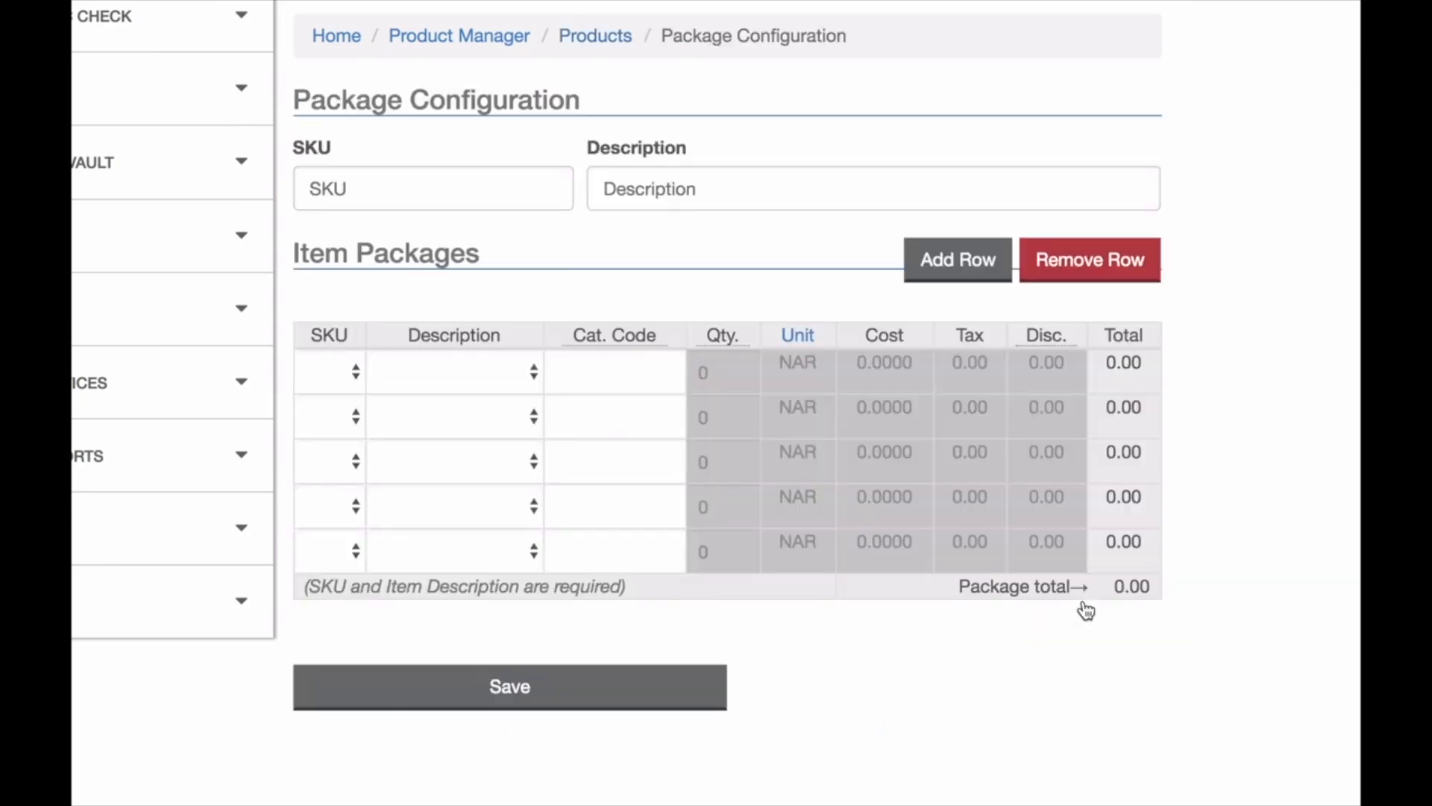
click(387, 185)
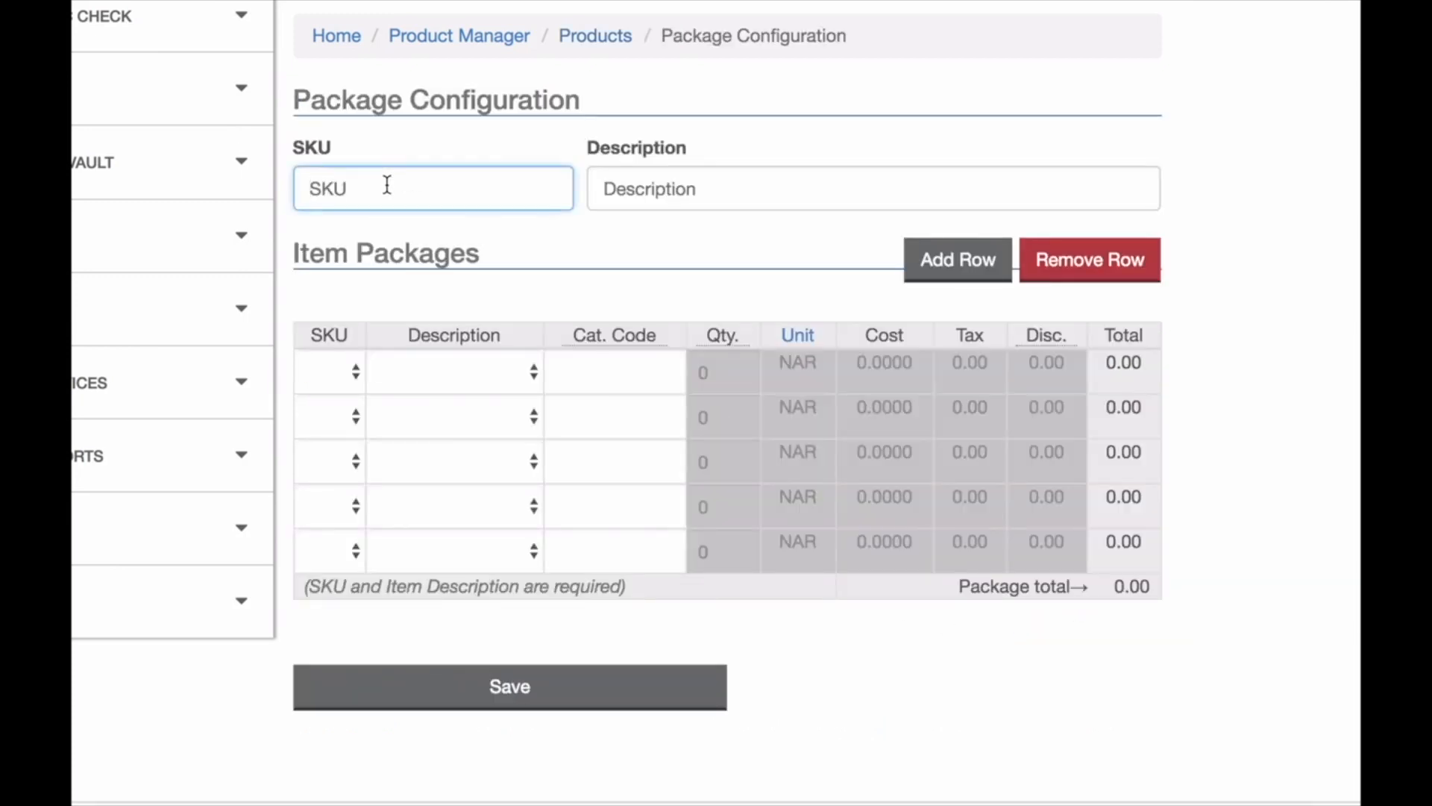
text(2000000002)
key(Tab)
text(Te)
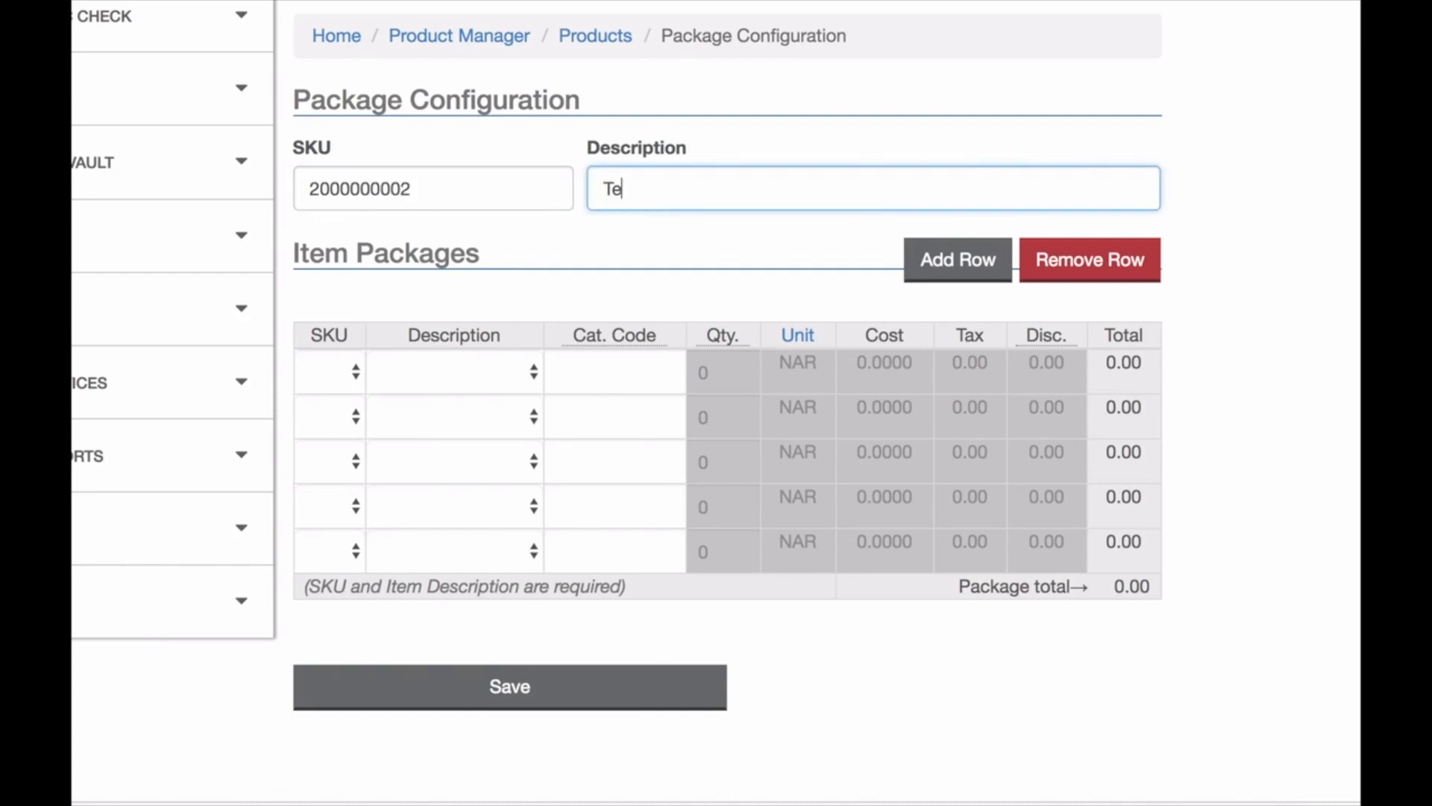
text(a Starter Kit)
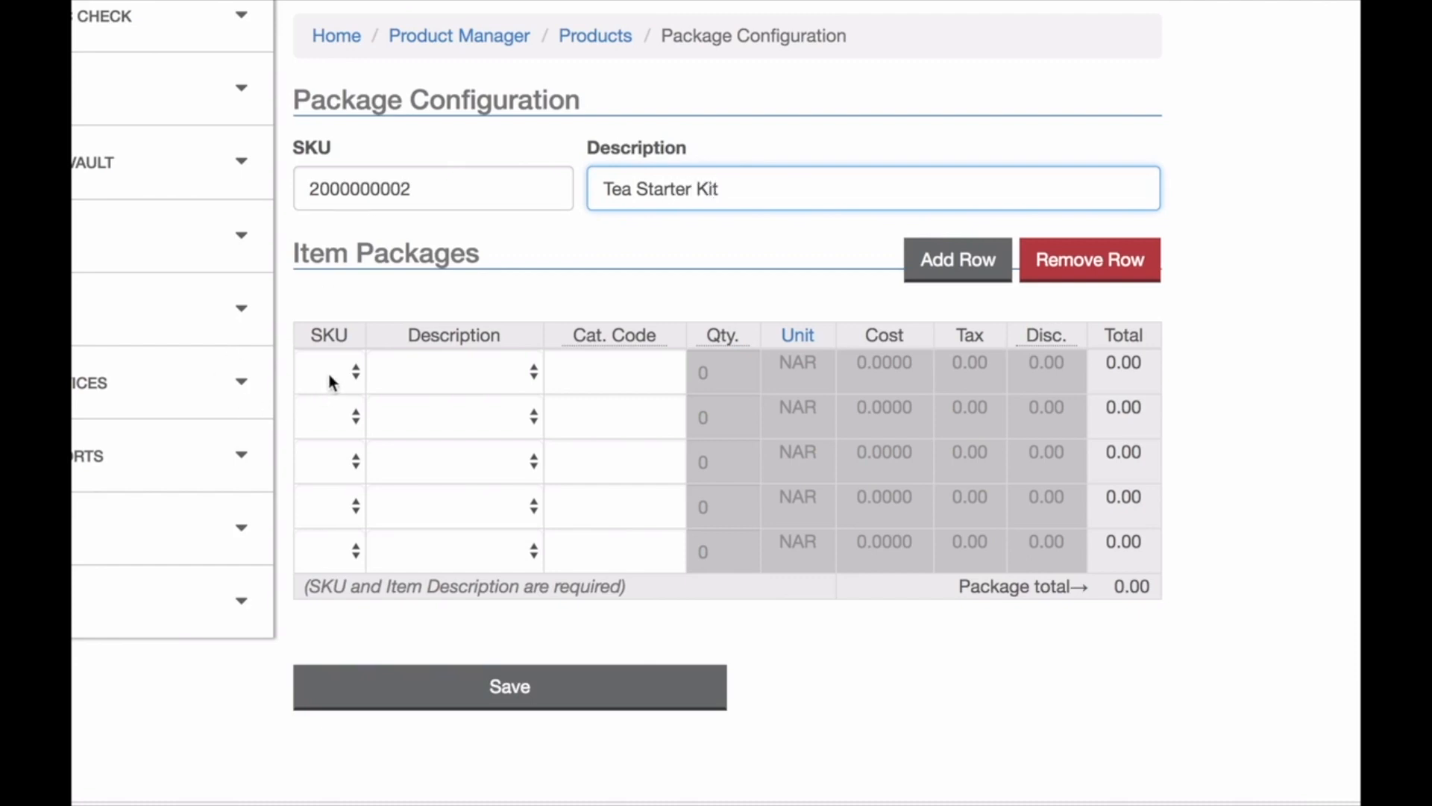
Add Oolong Tea and Green Tea to the package with quantity 2 each and save it.
click(421, 364)
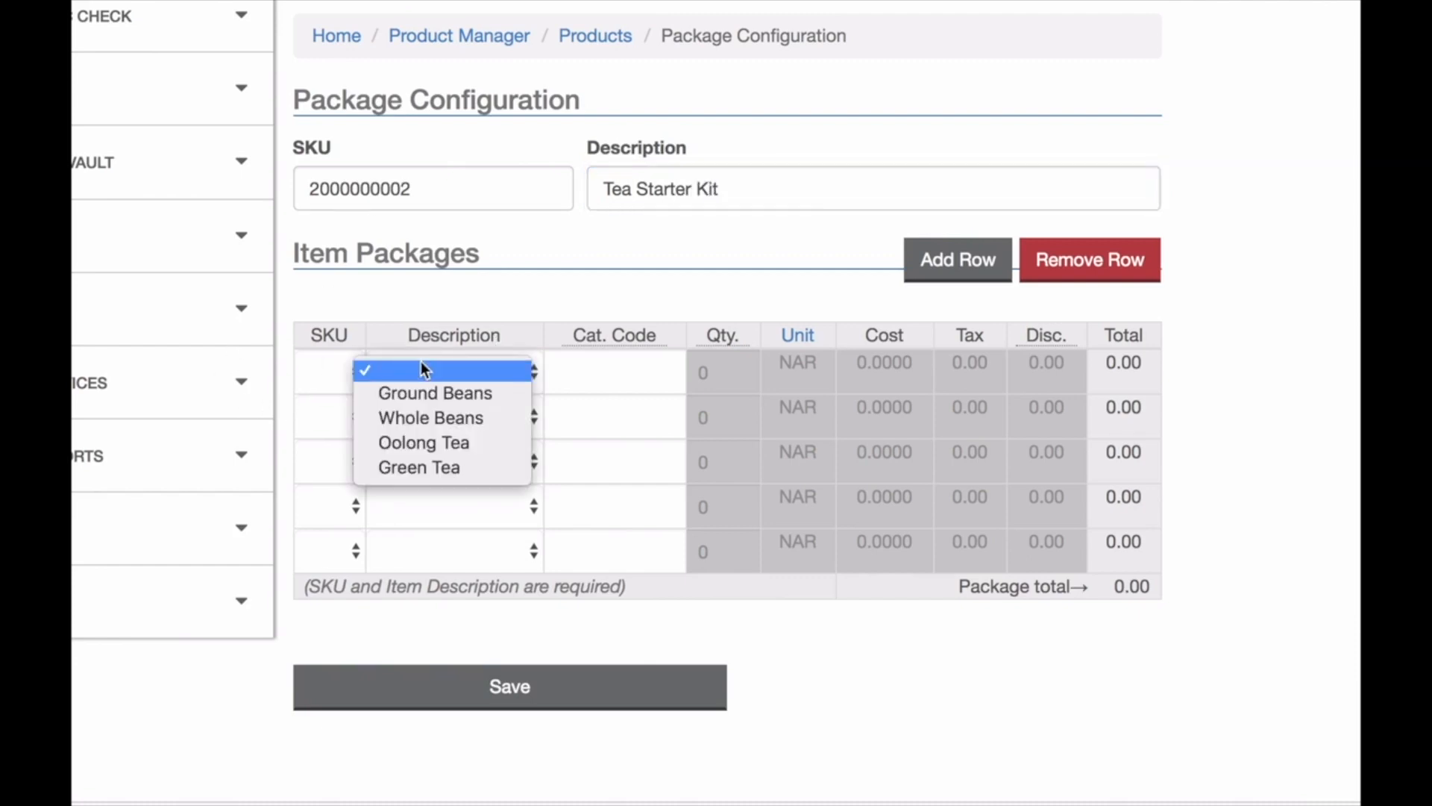
click(465, 447)
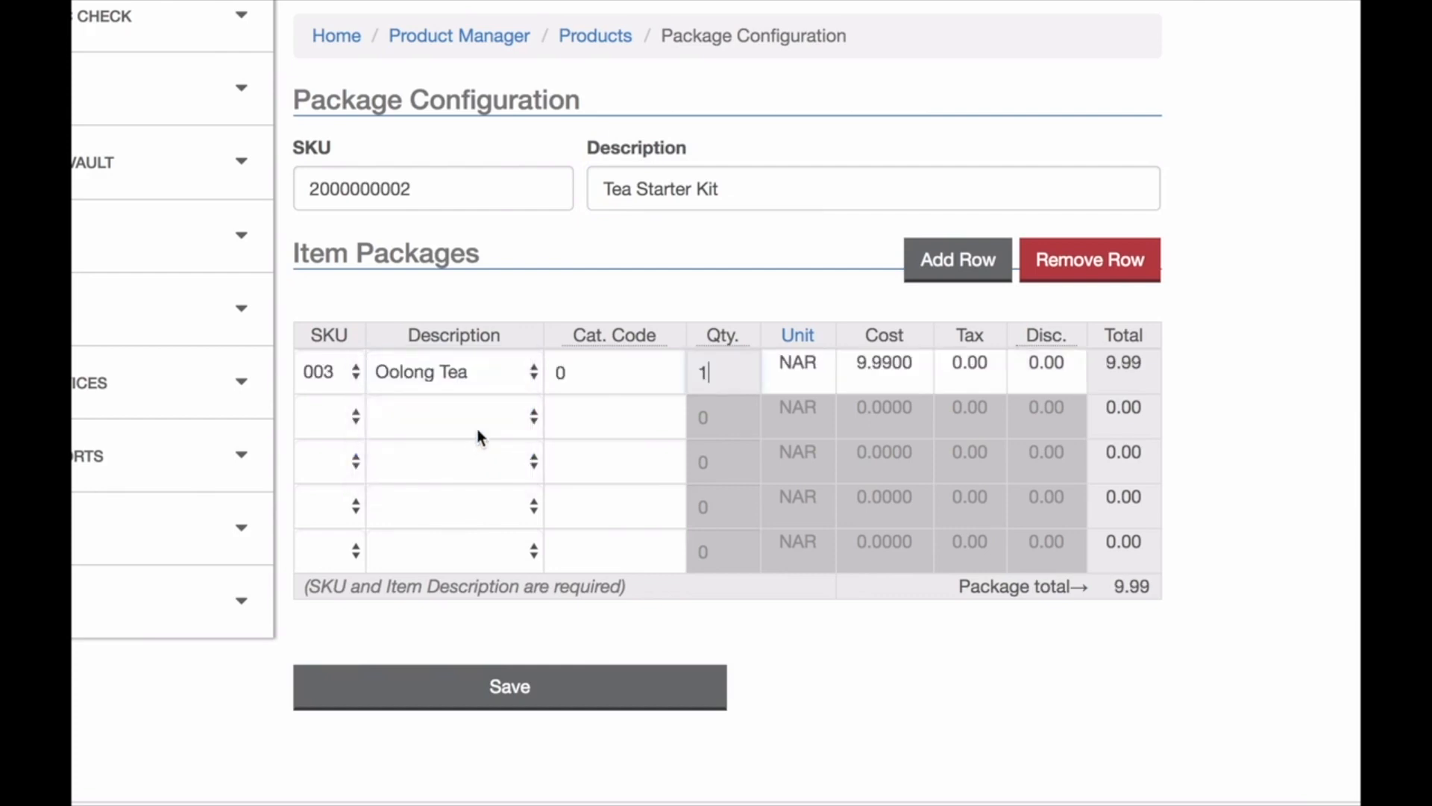
click(486, 418)
click(472, 506)
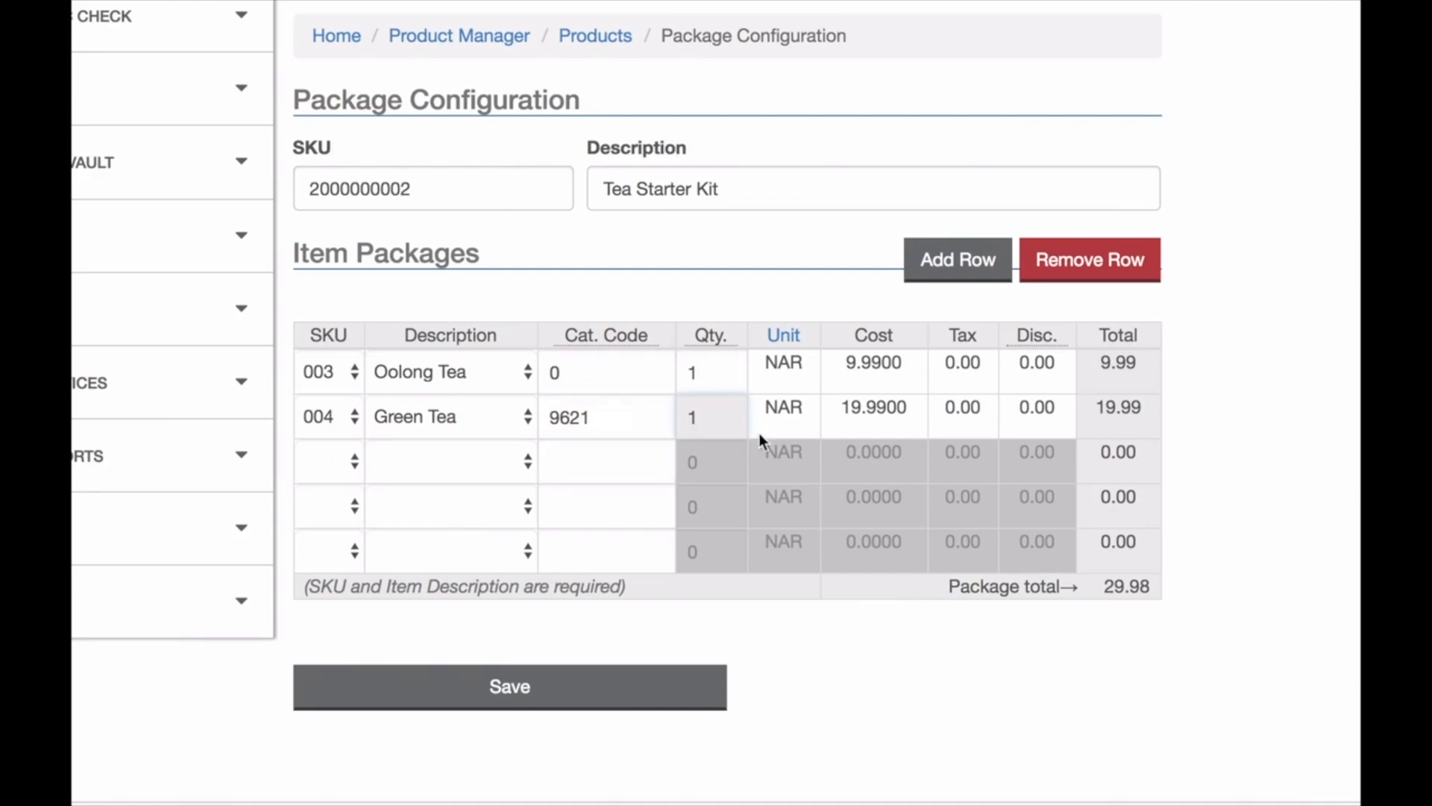
drag(716, 371, 666, 368)
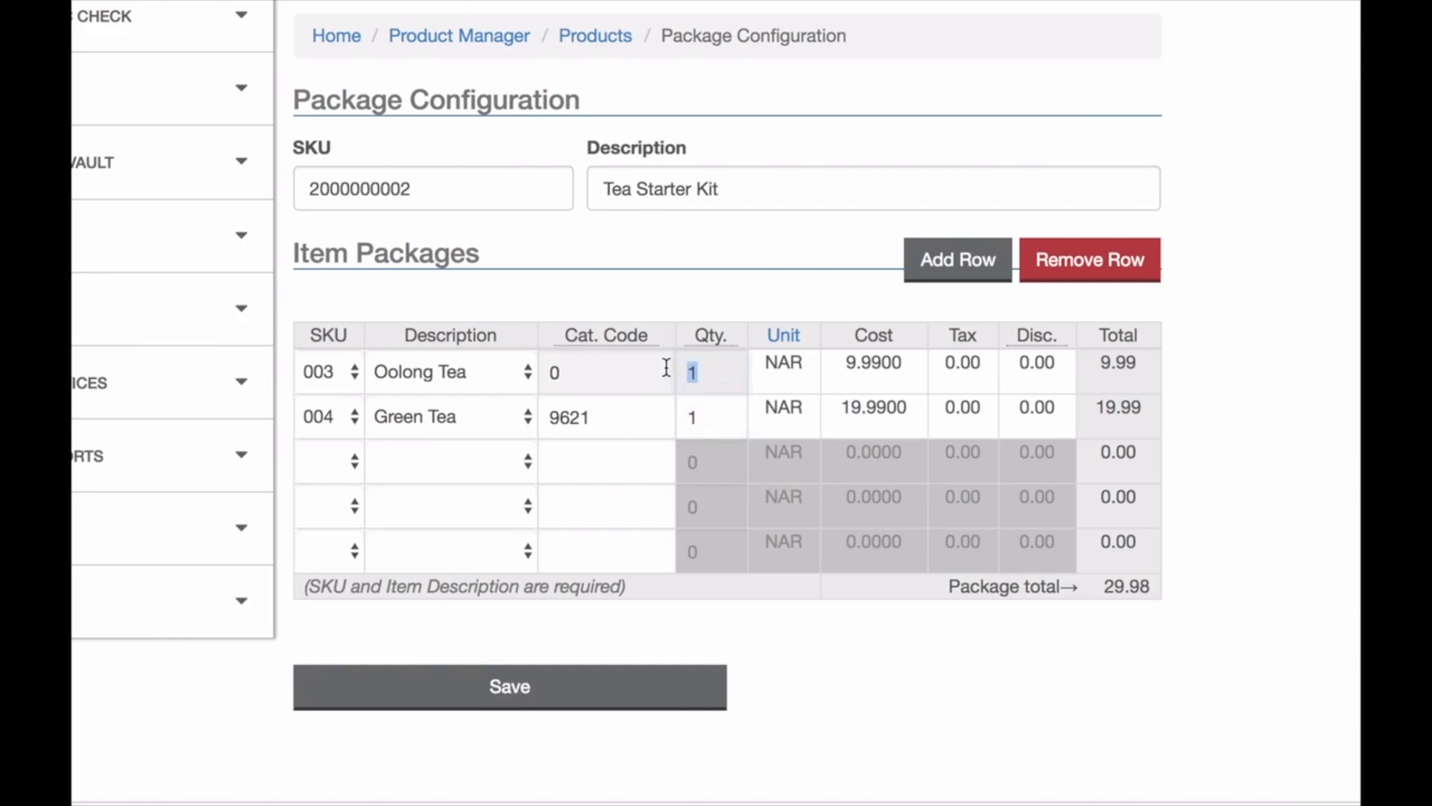
text(2)
drag(707, 419, 681, 416)
text(2)
click(648, 691)
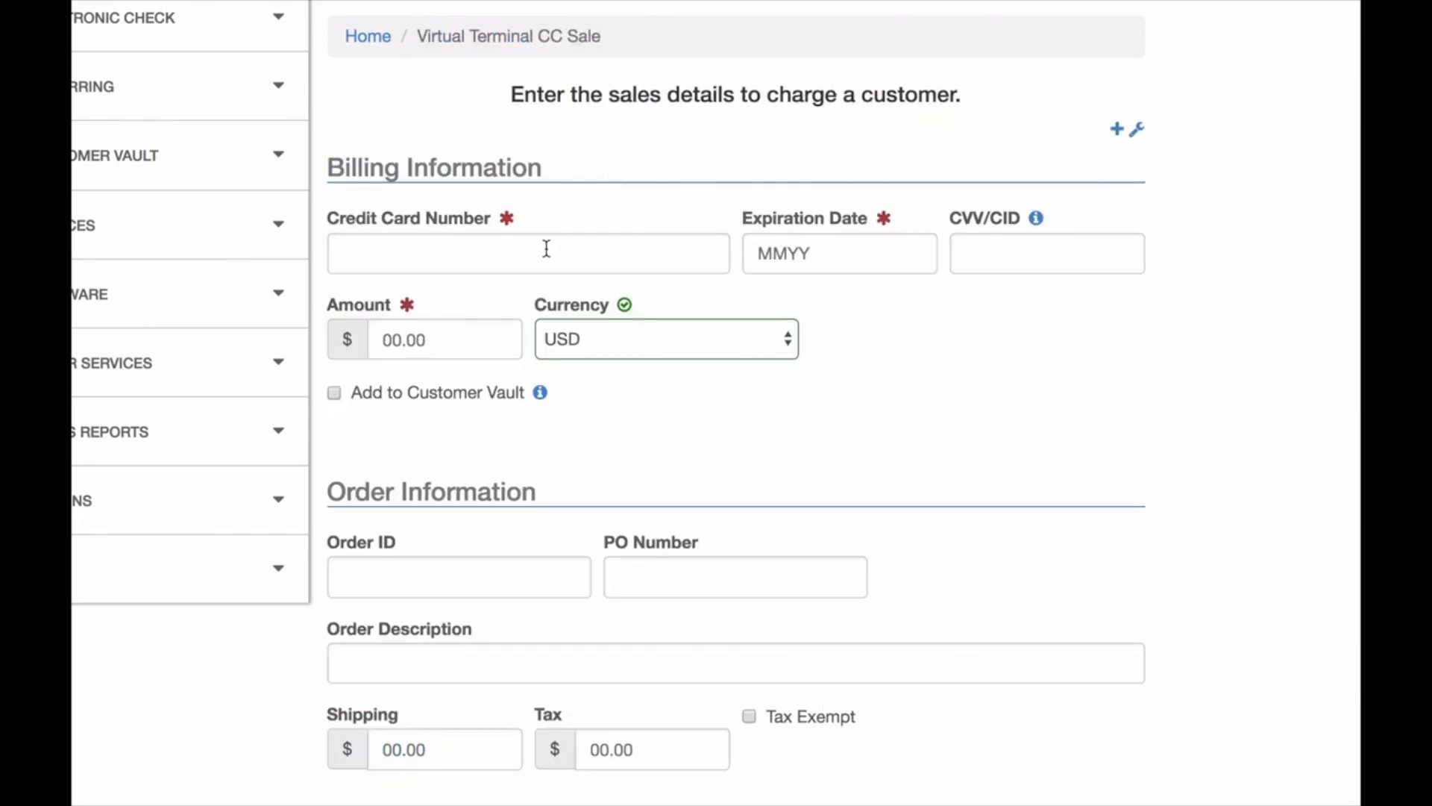
Open the virtual terminal card sale form and enter the test card number, expiration date and CVV.
click(546, 248)
text(4)
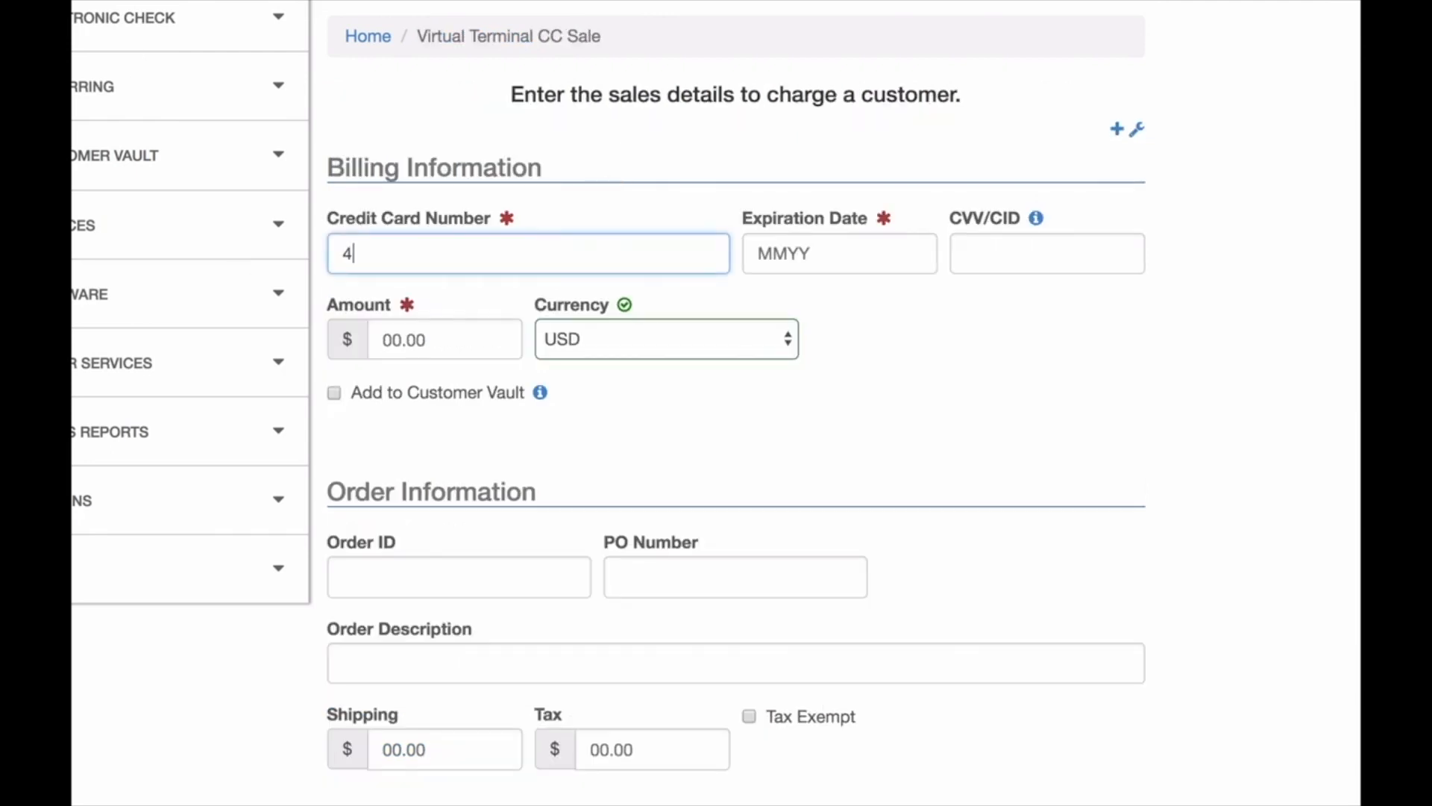
text(111111111111111)
key(Tab)
text(1020)
key(Tab)
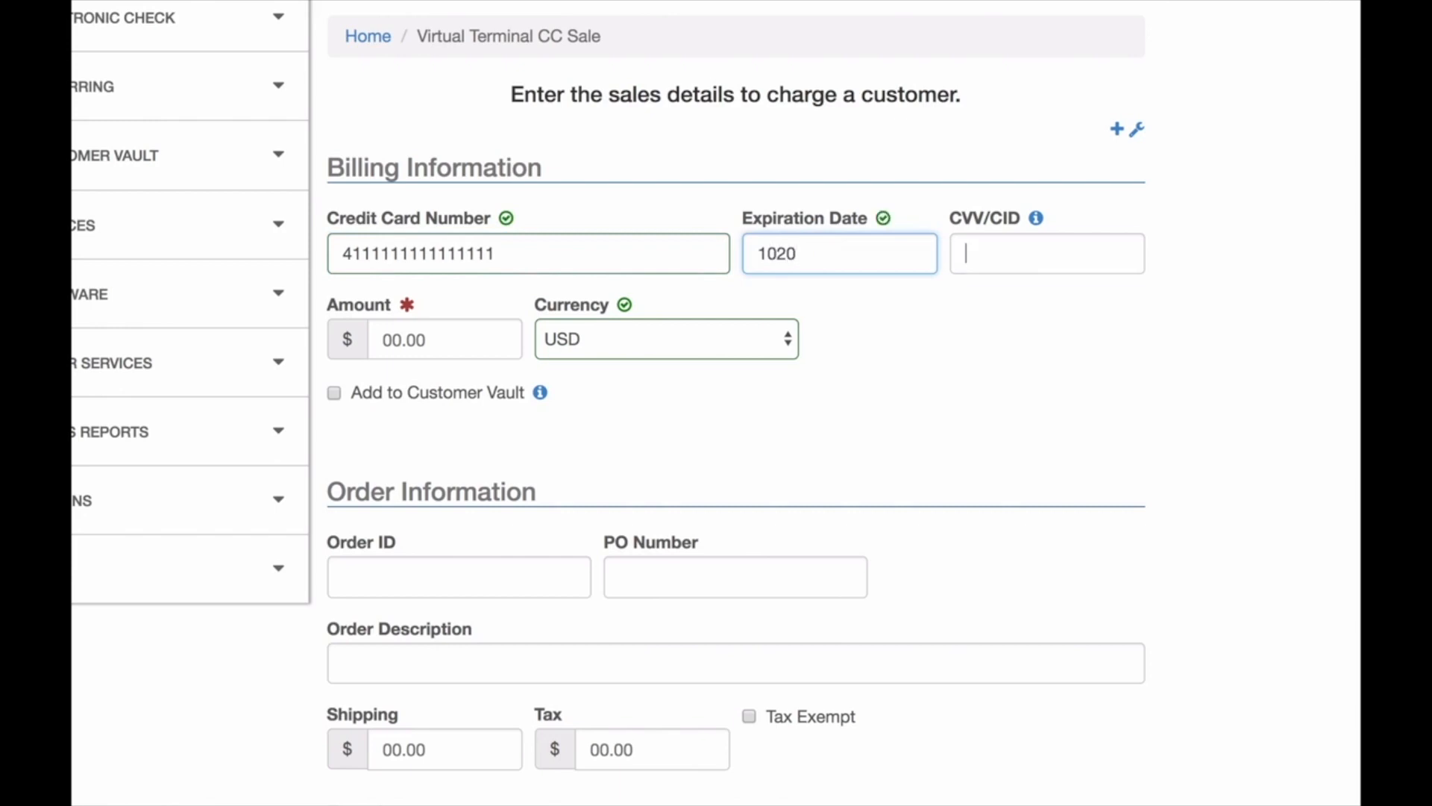
text(999)
key(Tab)
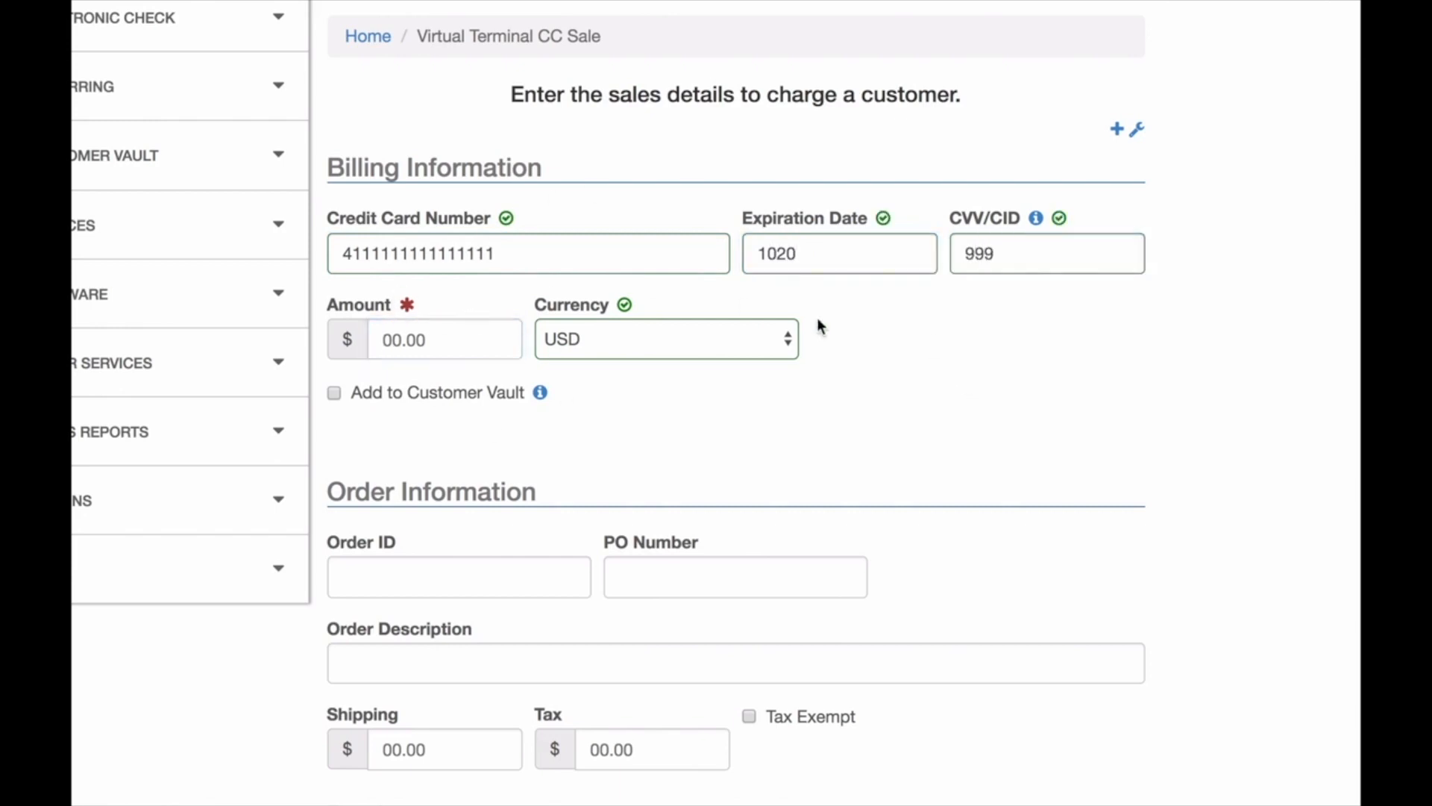
Add the Tea Starter Kit package as a product line on the sale.
scroll(921, 415, down, 9)
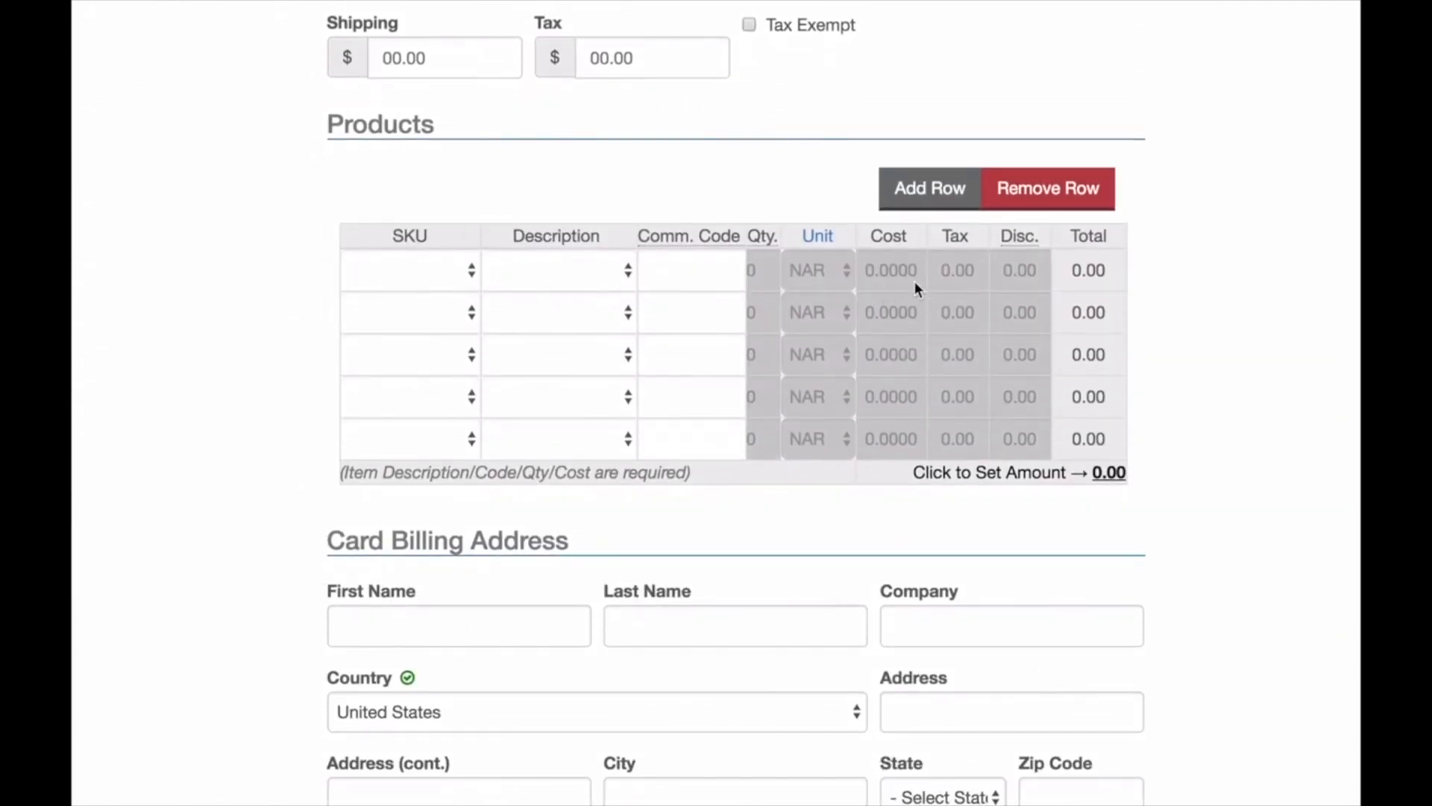
click(439, 282)
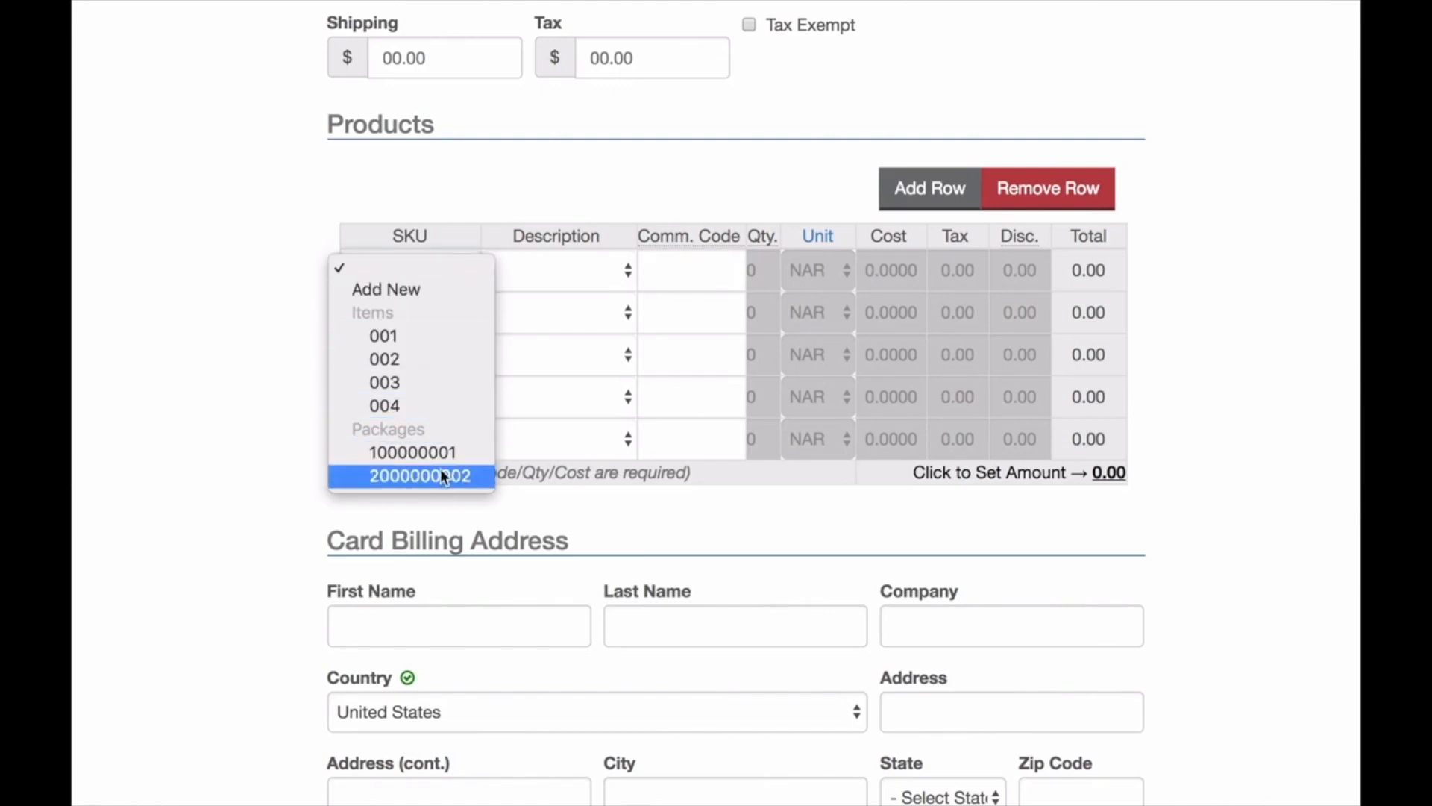
click(512, 213)
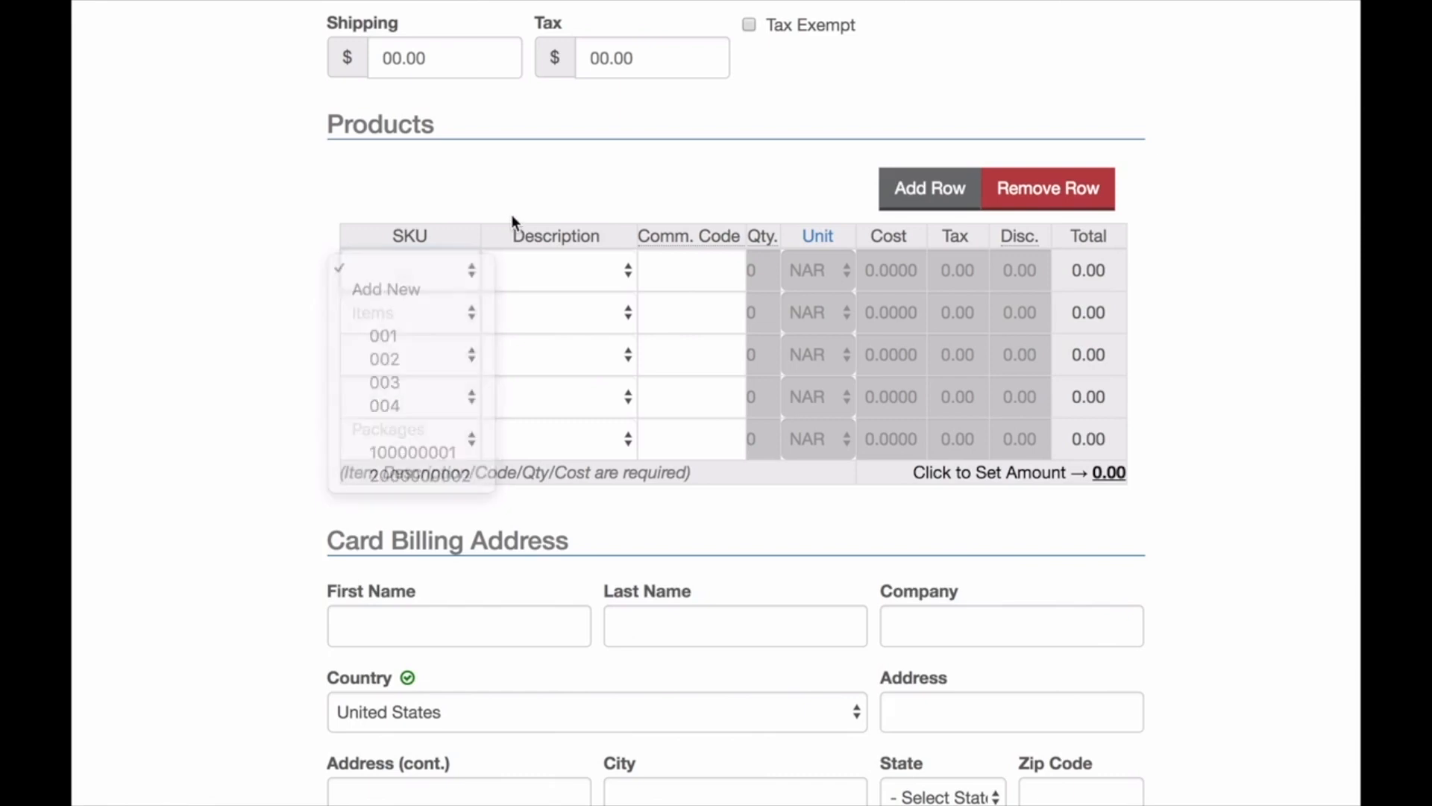
click(544, 271)
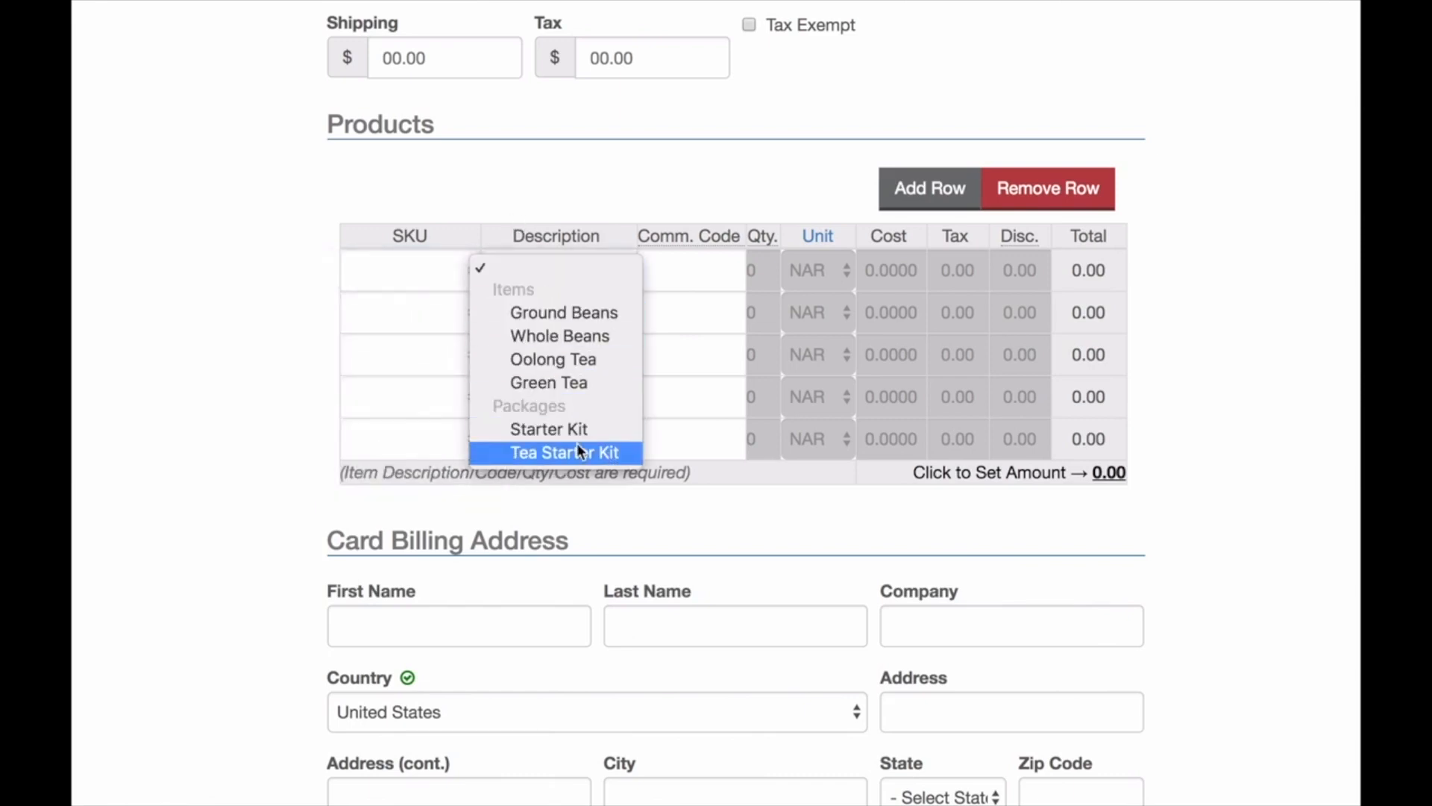
click(543, 452)
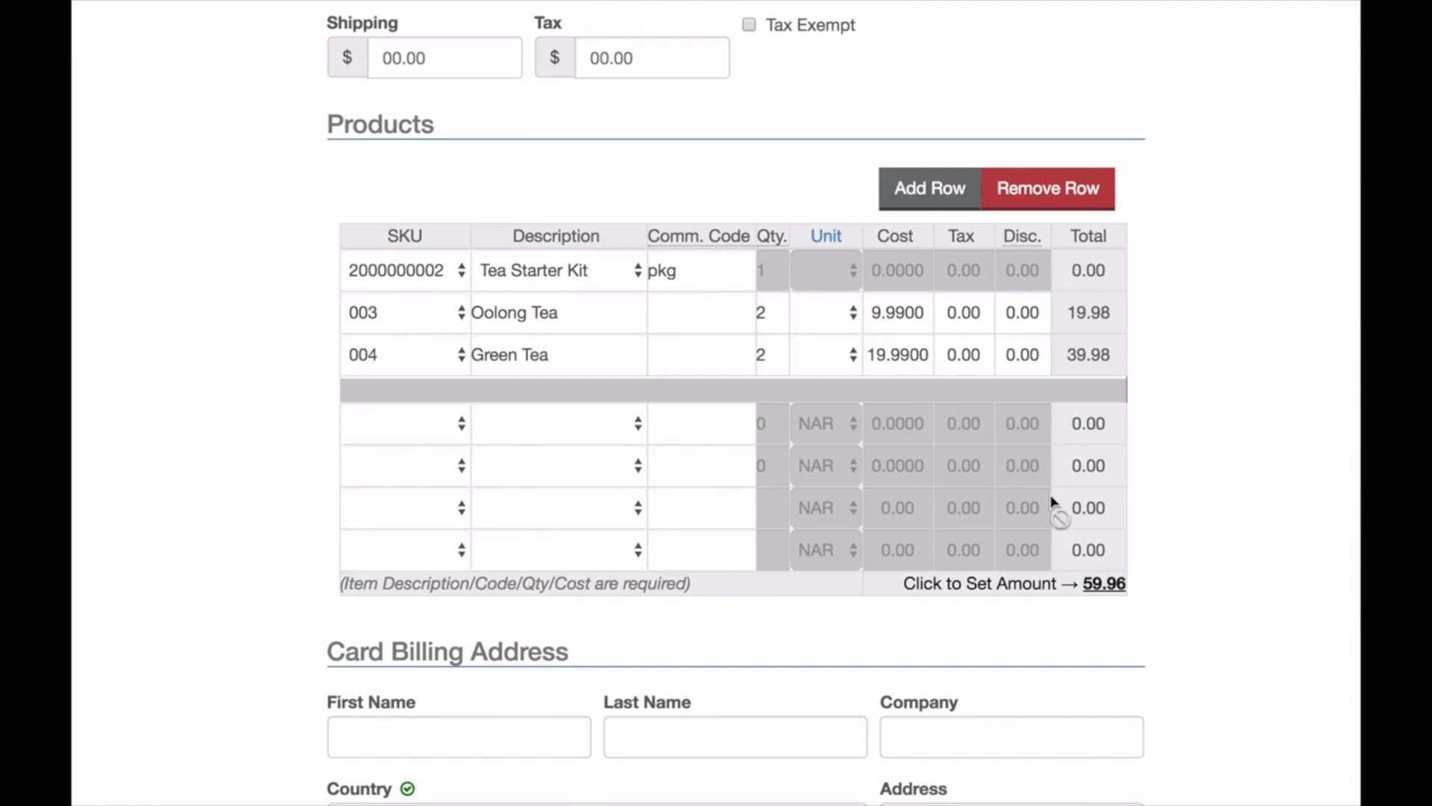
Set the sale amount from the products total and submit the transaction.
click(1110, 584)
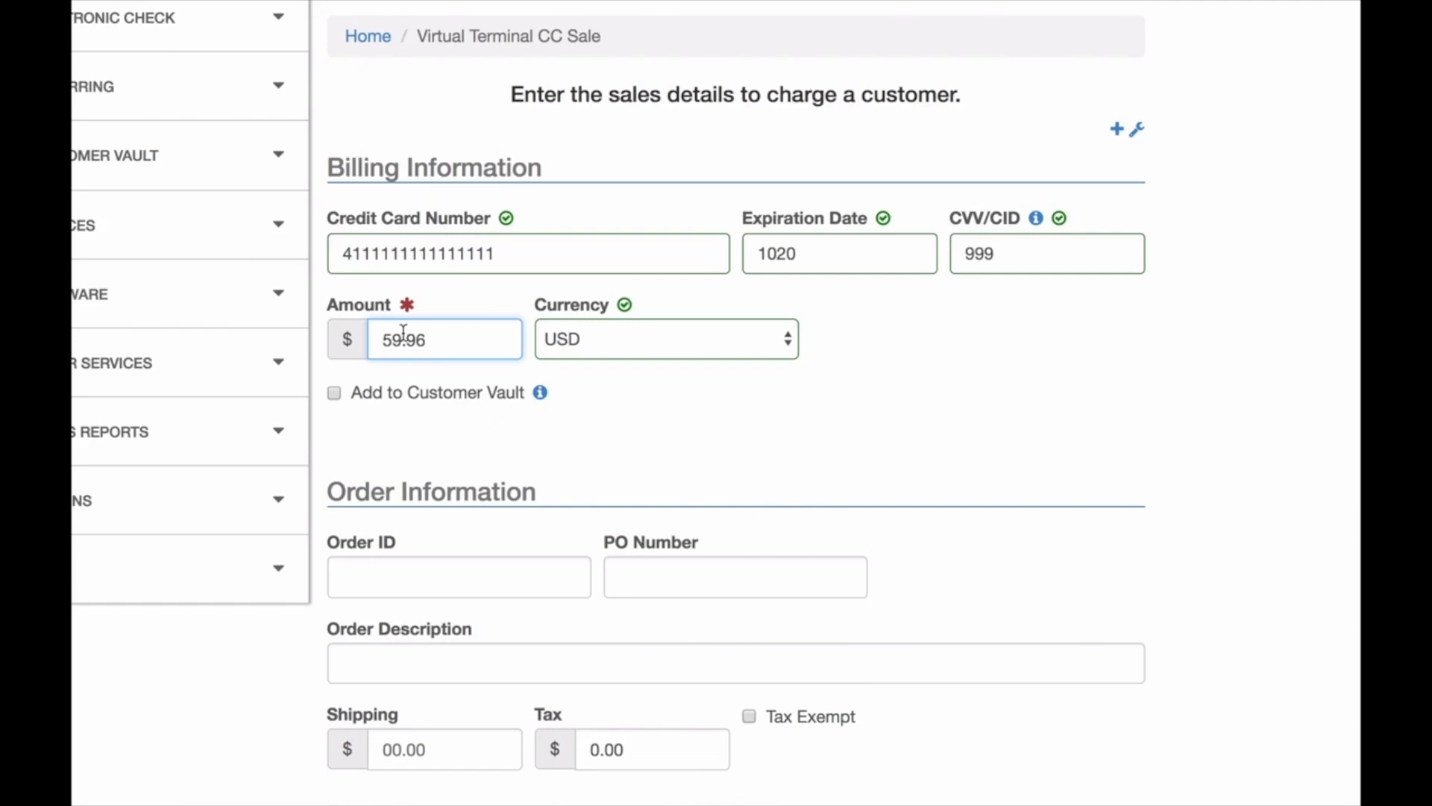
click(427, 376)
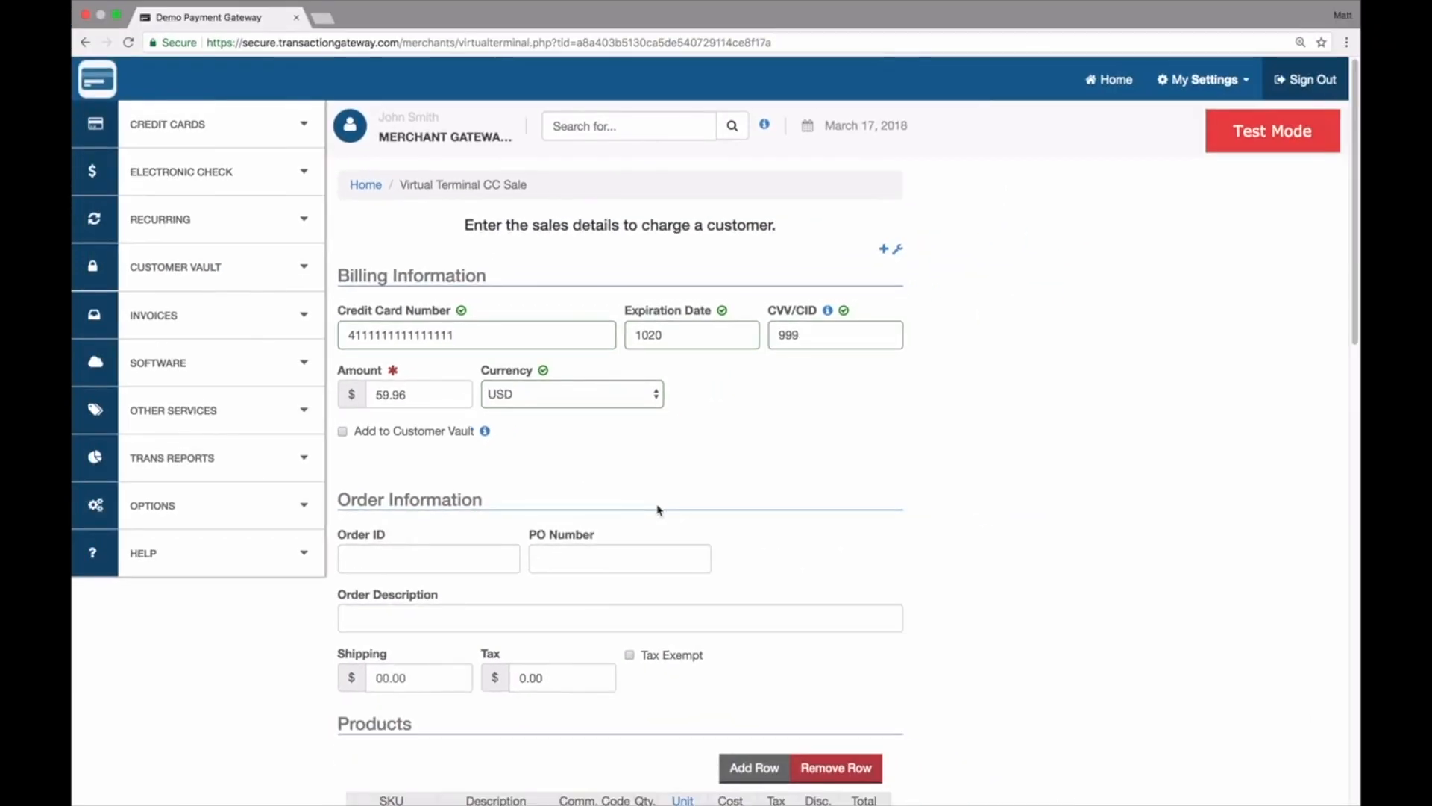
scroll(658, 510, down, 15)
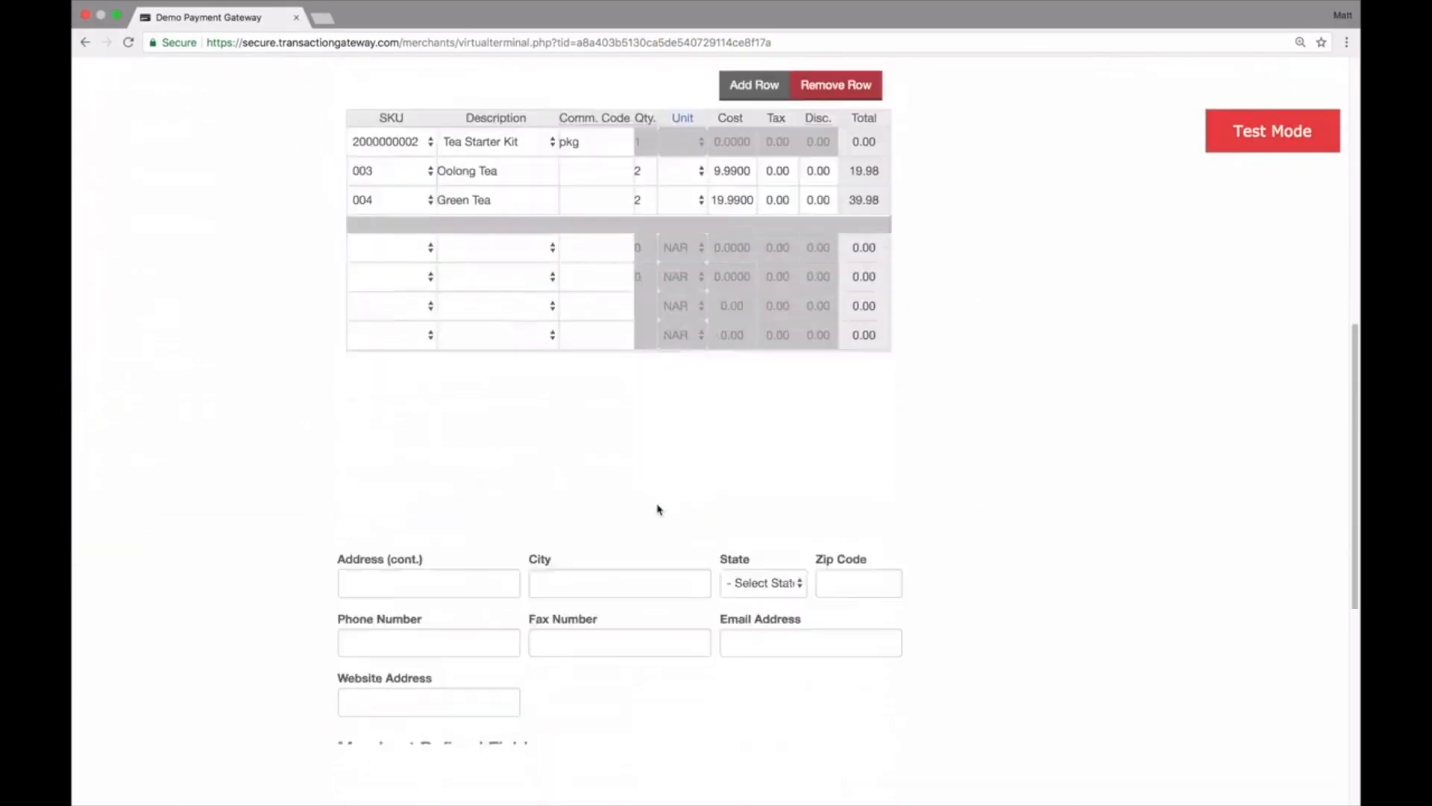
click(555, 590)
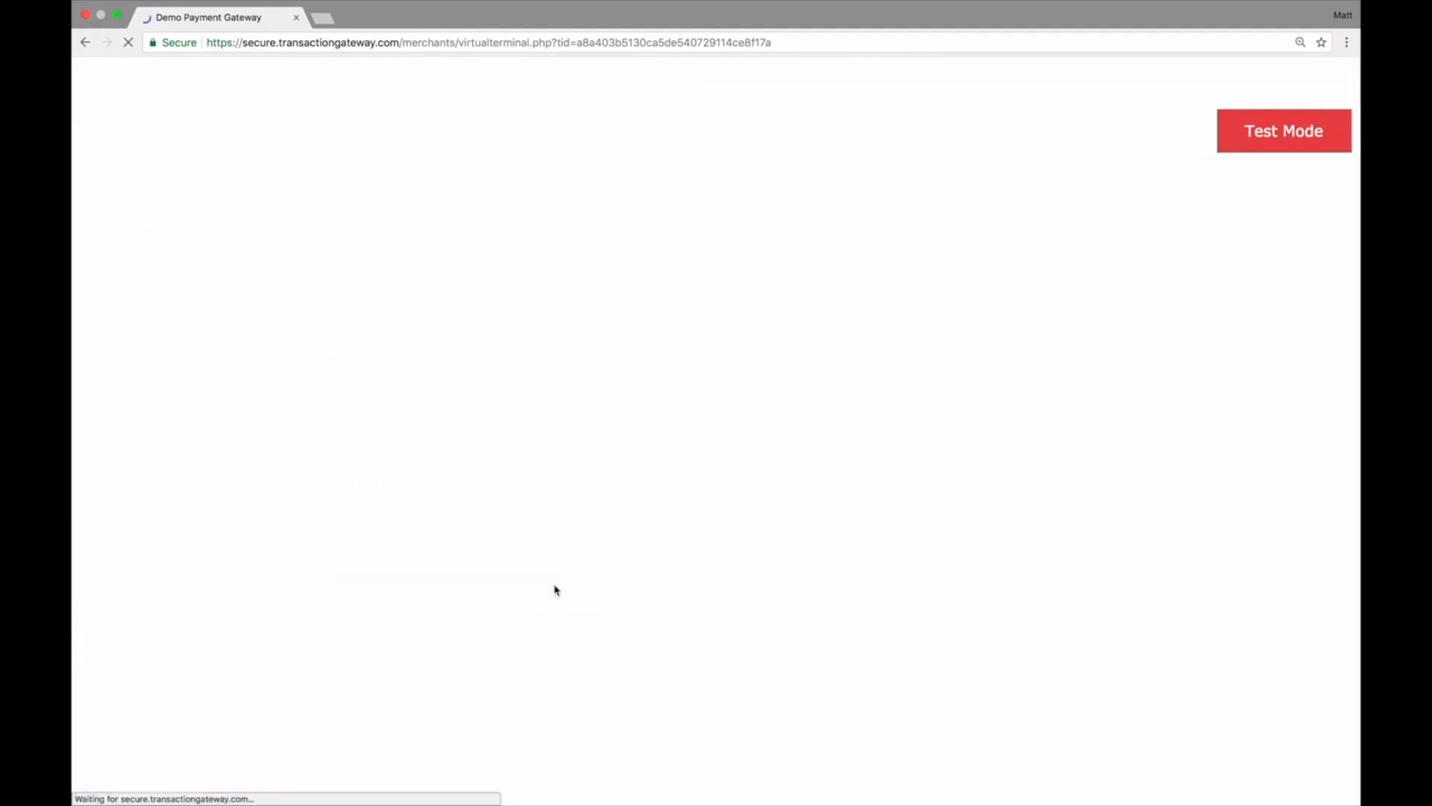
Review the submitted transaction's product details and totals.
scroll(555, 590, down, 5)
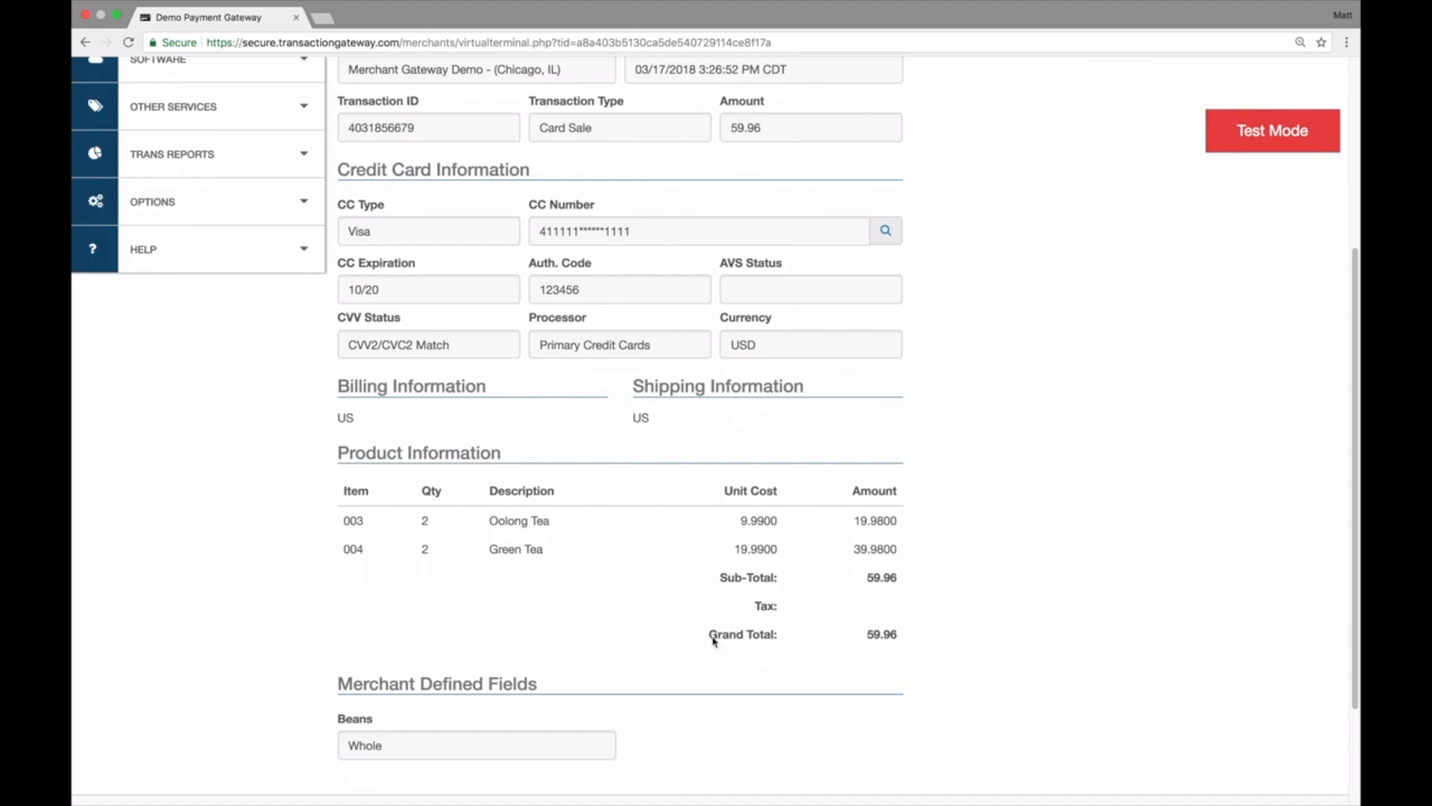
double_click(872, 634)
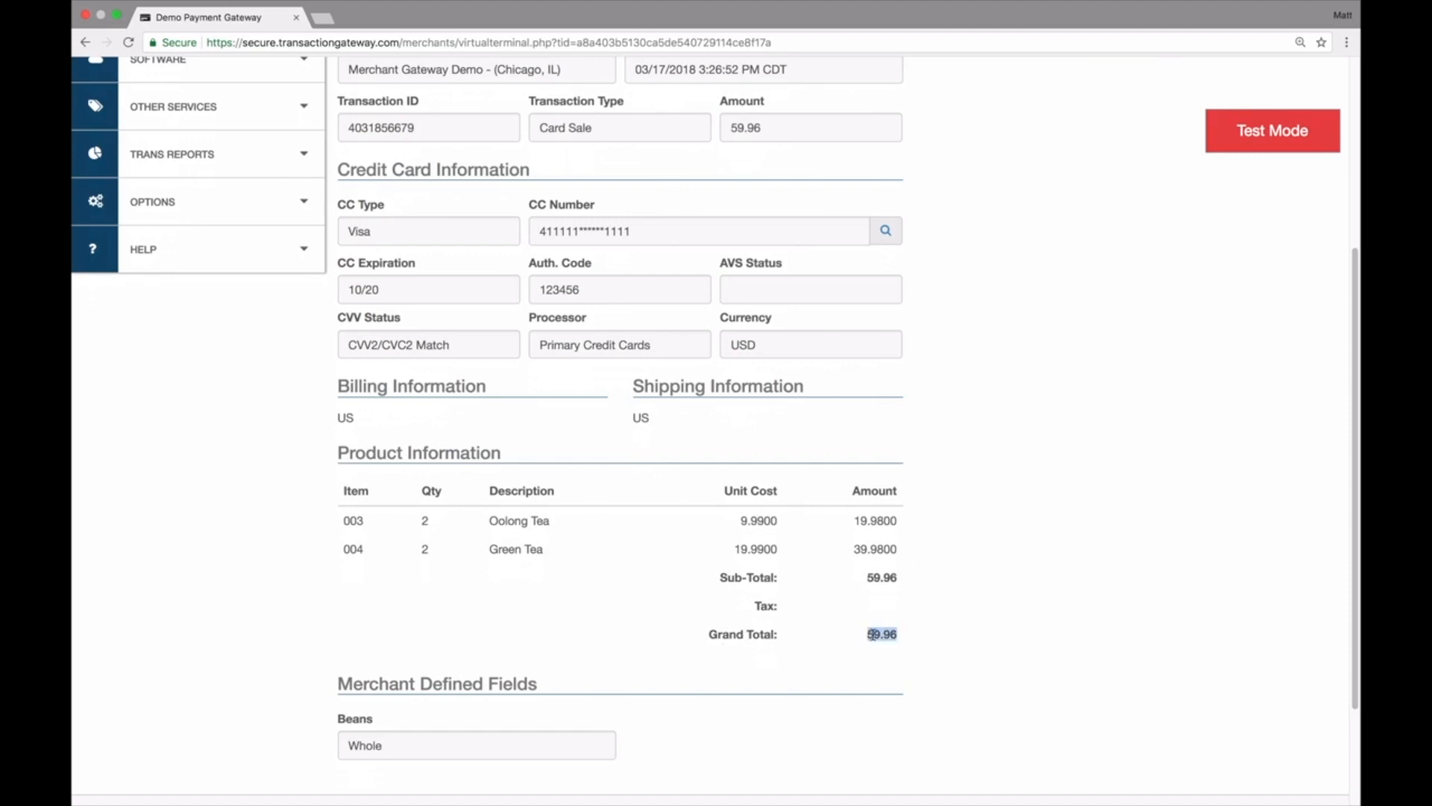
click(964, 627)
scroll(962, 624, up, 3)
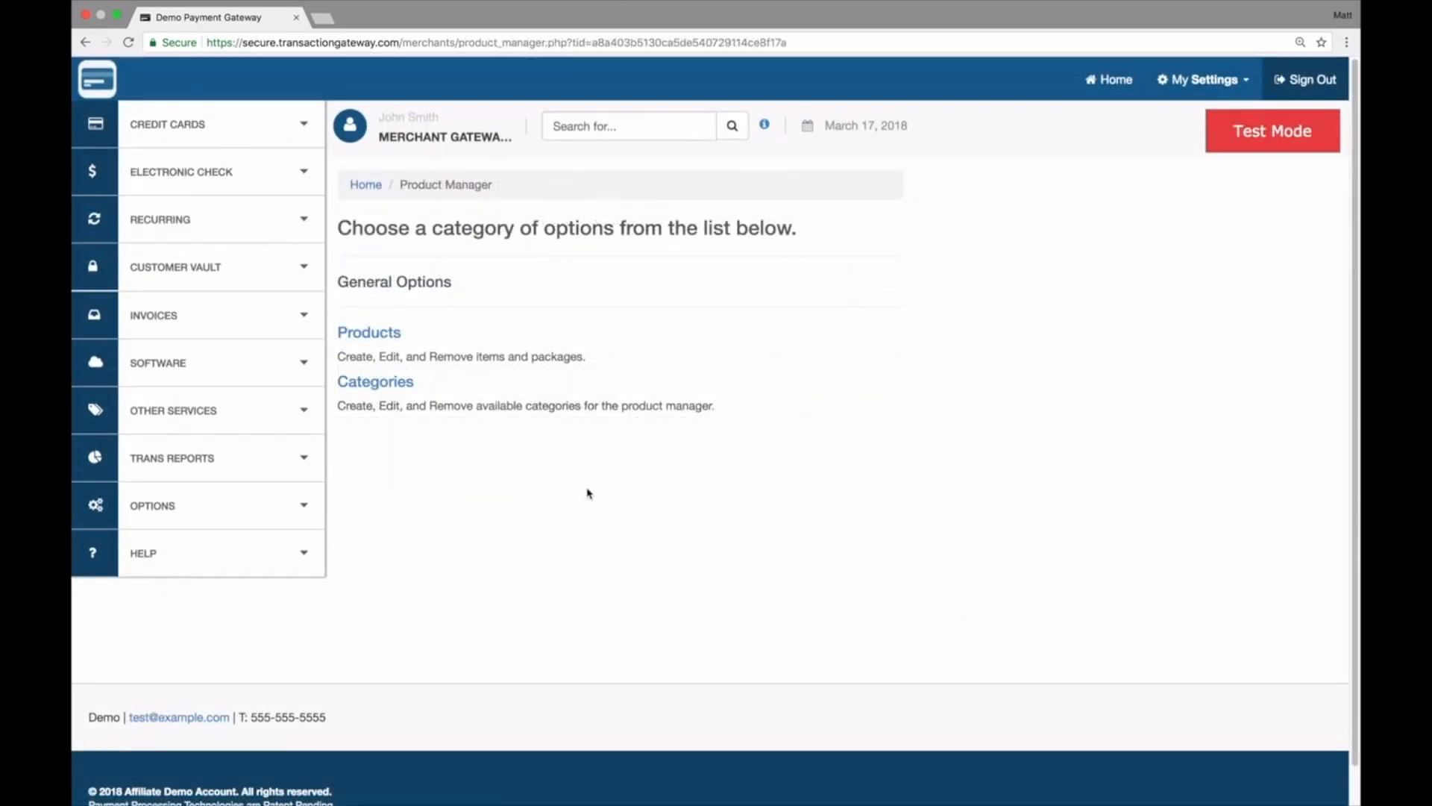
Add a new product category named Soda and save the categories.
click(400, 384)
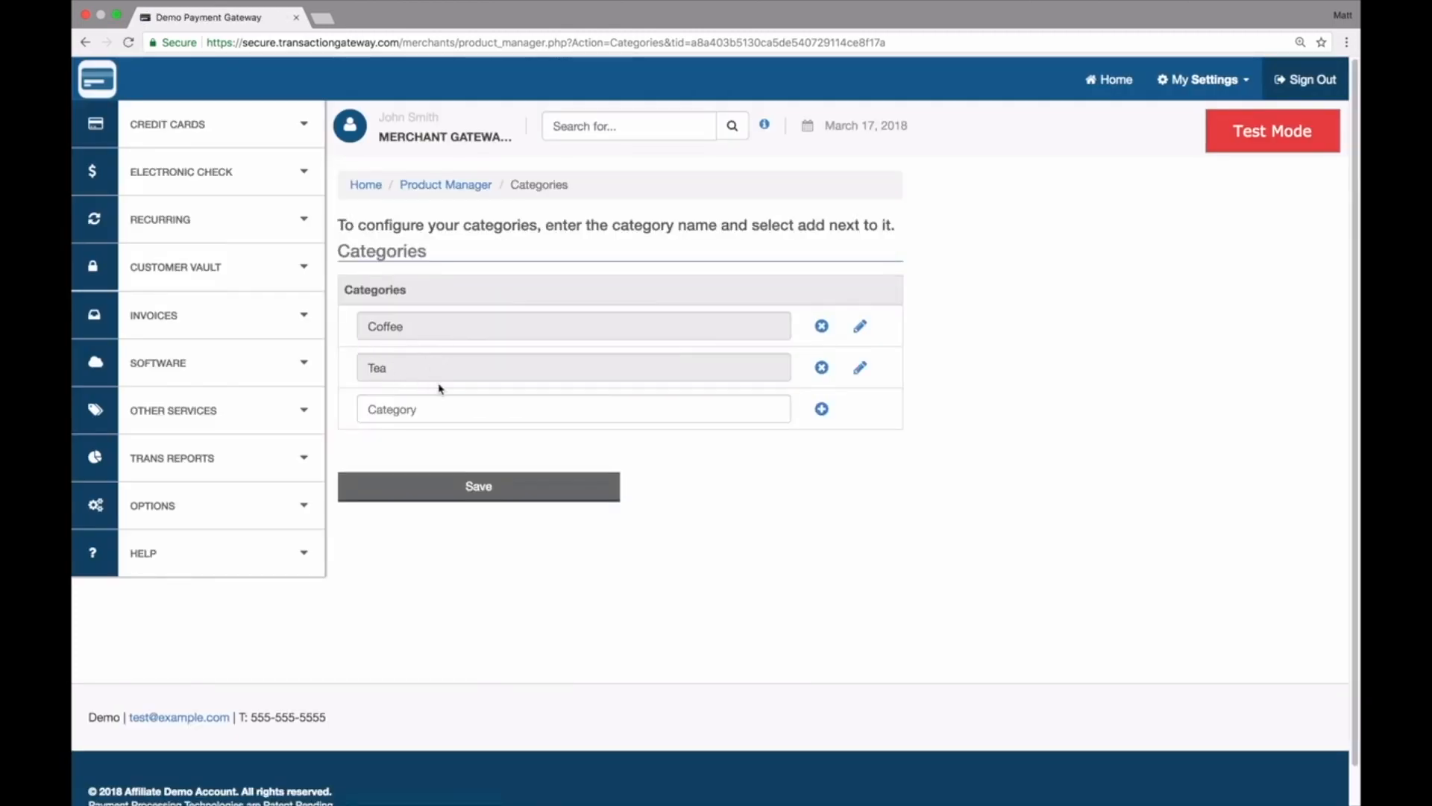
click(410, 408)
text(Soda)
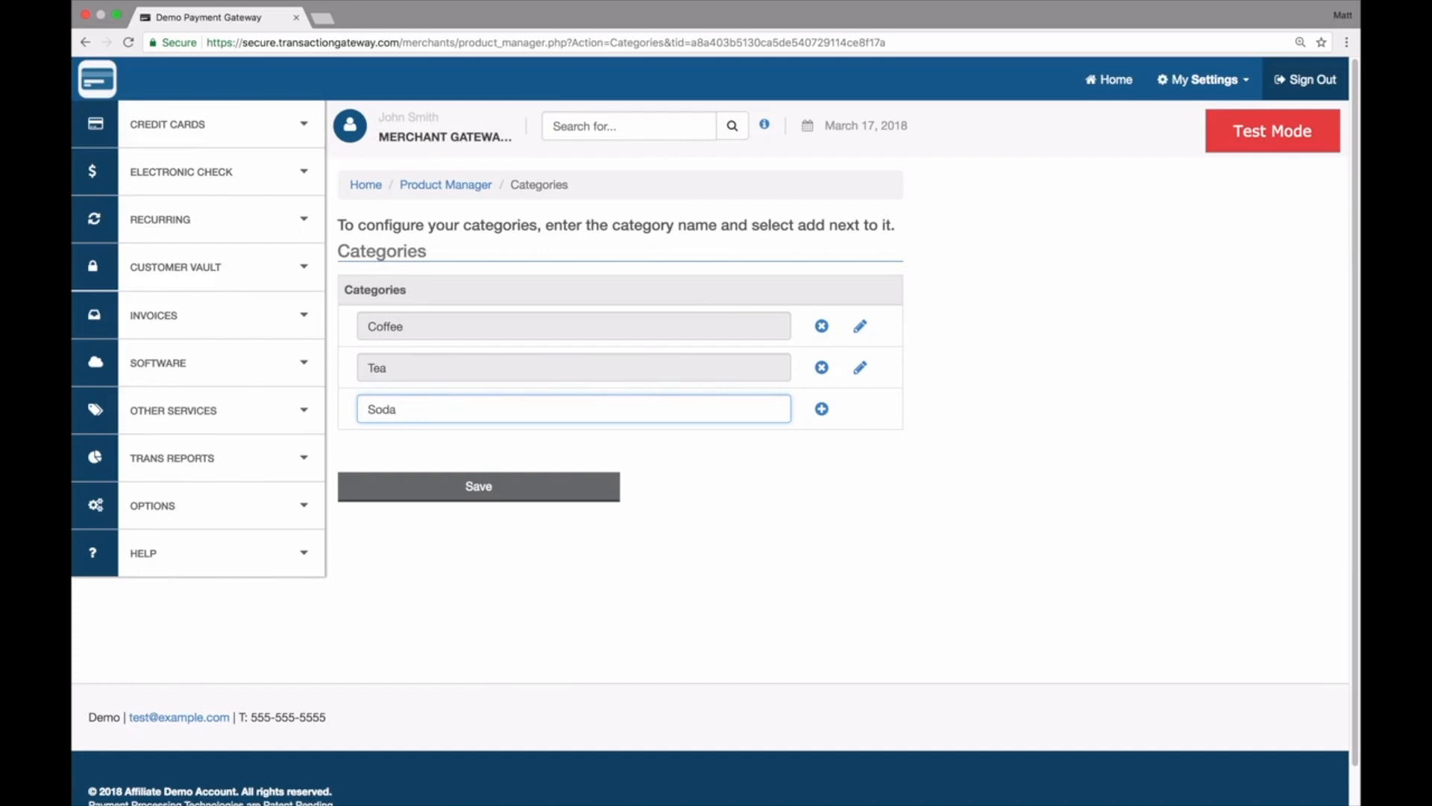
click(821, 409)
click(531, 531)
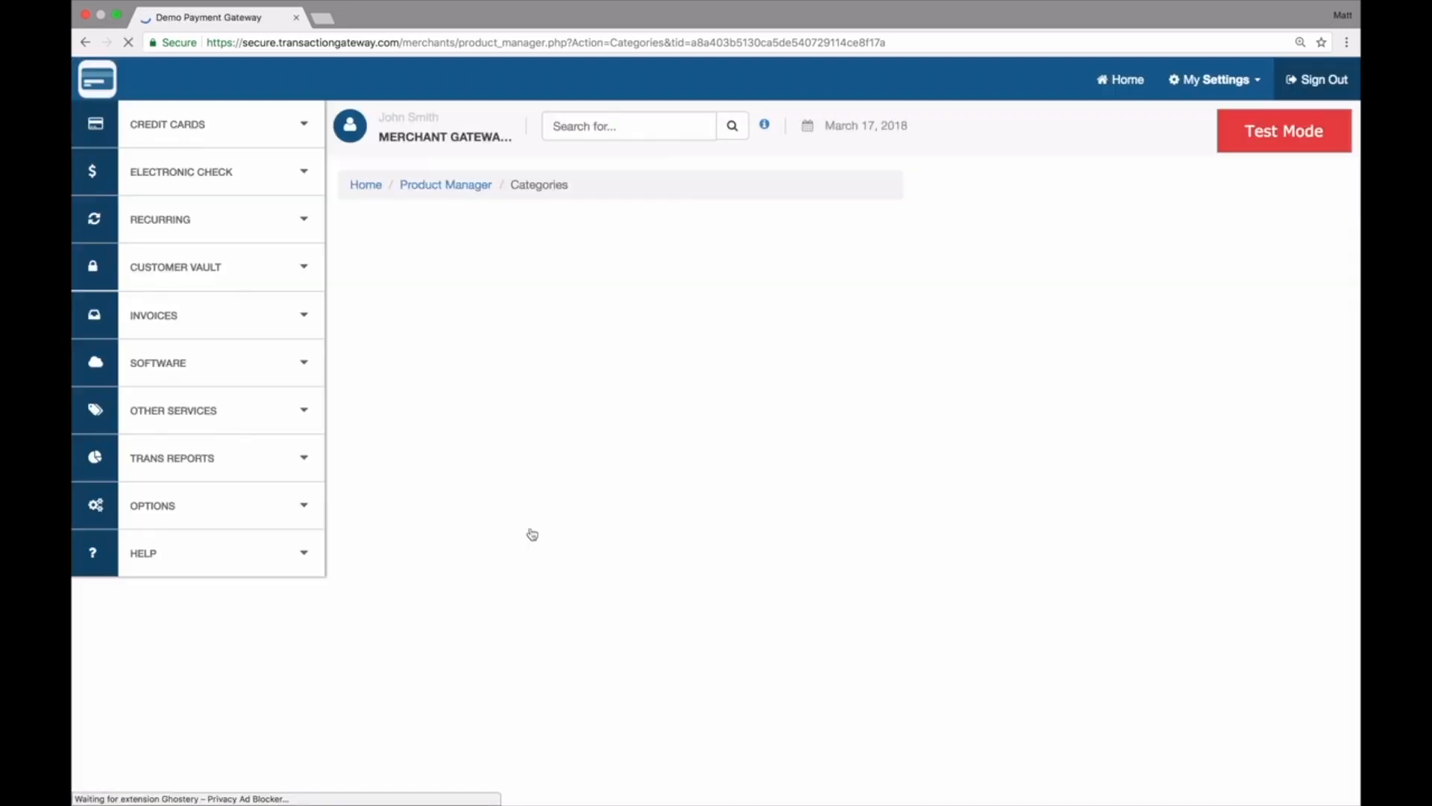